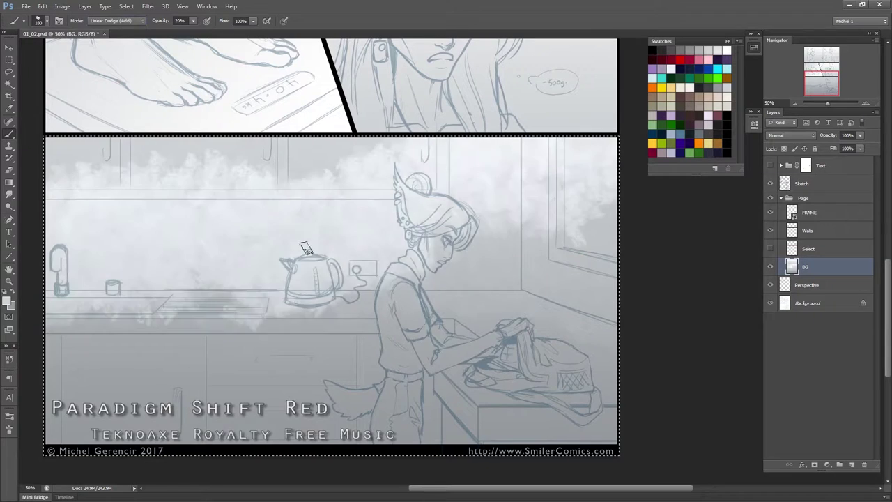
Undo the heavy cloud stroke in the bottom panel and lower the brush opacity to 5%.
{"action": "key", "text": "ctrl+z"}
{"action": "left_click_drag", "start_coordinate": [172, 21], "coordinate": [162, 23]}
{"action": "scroll", "coordinate": [335, 251], "scroll_direction": "up", "scroll_amount": 5}
Select the upper comic panels and brighten their background on the BG layer with a 500 px Overlay brush at 19% flow.
{"action": "key", "text": "shift+alt+n"}
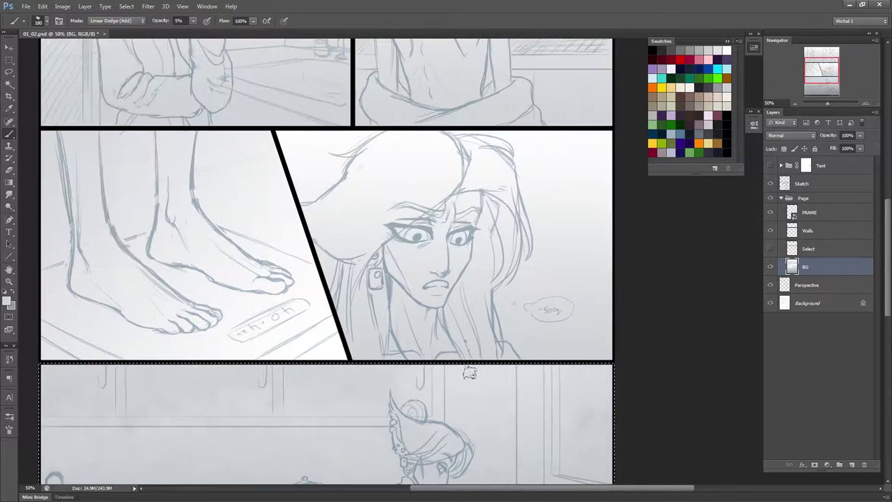
{"action": "scroll", "coordinate": [286, 223], "scroll_direction": "up", "scroll_amount": 2}
{"action": "scroll", "coordinate": [285, 223], "scroll_direction": "left", "scroll_amount": 1}
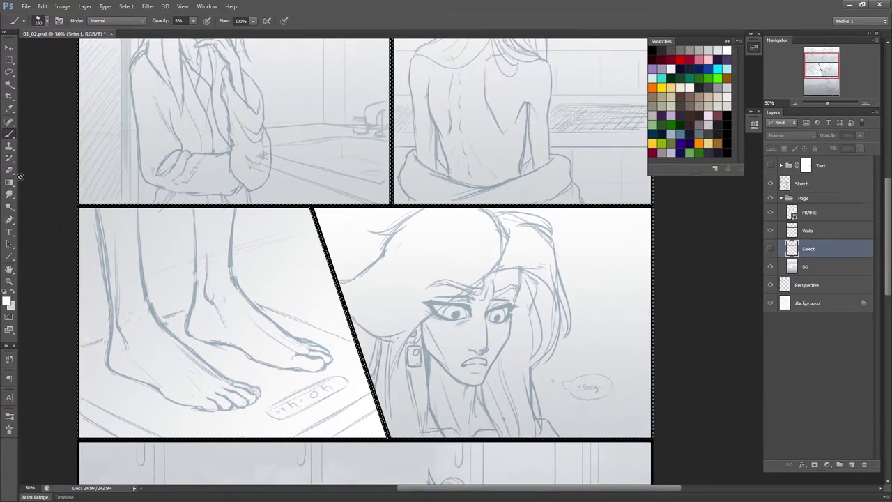
{"action": "key", "text": "1"}
{"action": "key", "text": "9"}
{"action": "left_click", "coordinate": [14, 20]}
{"action": "left_click", "coordinate": [70, 55]}
{"action": "left_click", "coordinate": [115, 21]}
{"action": "key", "text": "Escape"}
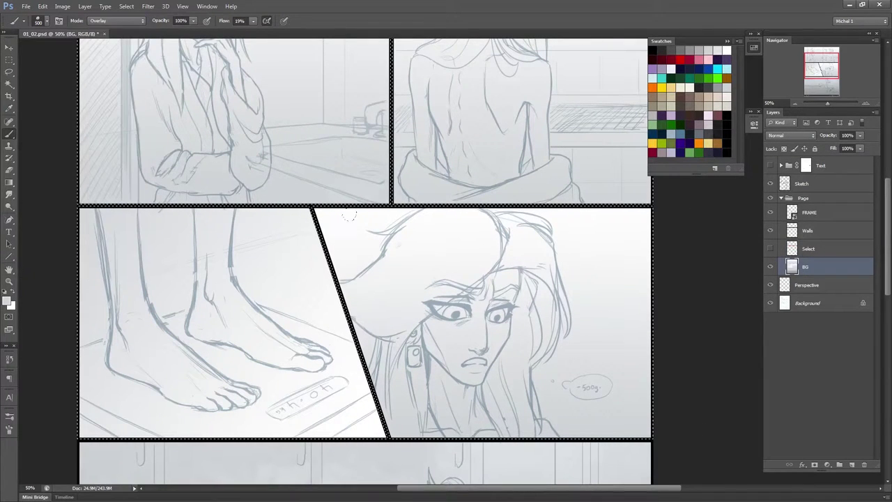
Set the brush flow to 100% and its mode to Multiply for shading the panels on the BG layer.
{"action": "left_click", "coordinate": [809, 248]}
{"action": "key", "text": "shift+0"}
{"action": "left_click", "coordinate": [115, 20]}
{"action": "left_click", "coordinate": [105, 58]}
{"action": "key", "text": "alt+bracketleft"}
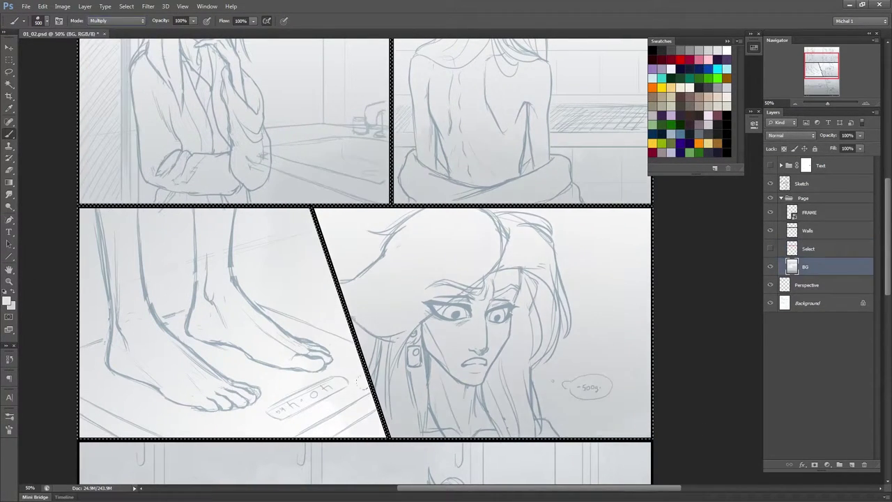
Enlarge the brush to 1209 px and shade the background of the upper panels on the BG layer.
{"action": "scroll", "coordinate": [349, 262], "scroll_direction": "up", "scroll_amount": 3}
{"action": "key", "text": "ctrl+minus"}
{"action": "key", "text": "shift+alt+o"}
{"action": "left_click", "coordinate": [799, 256]}
{"action": "right_click", "coordinate": [469, 313]}
{"action": "key", "text": "Escape"}
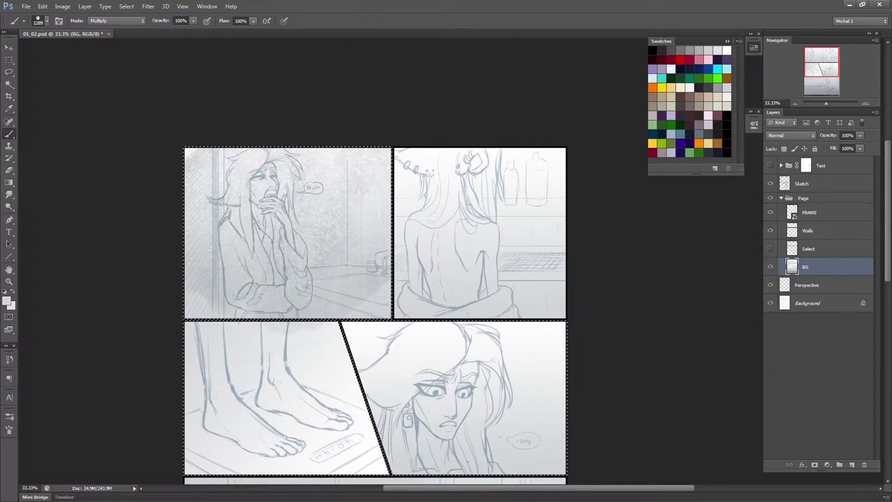
Even out the upper panels' background with the brush at 49% opacity, using Multiply and Color Dodge modes.
{"action": "key", "text": "shift+alt+m"}
{"action": "key", "text": "4"}
{"action": "key", "text": "9"}
{"action": "scroll", "coordinate": [599, 359], "scroll_direction": "down", "scroll_amount": 2}
{"action": "key", "text": "alt+bracketleft"}
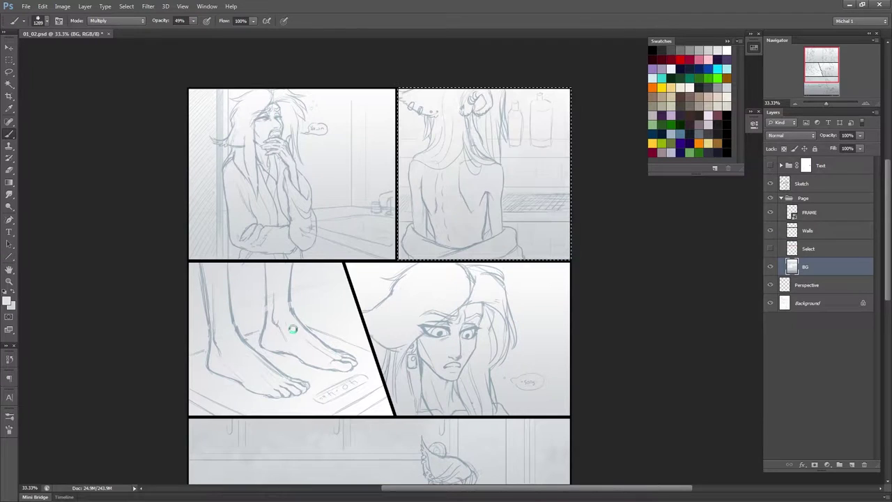
{"action": "key", "text": "shift+alt+d"}
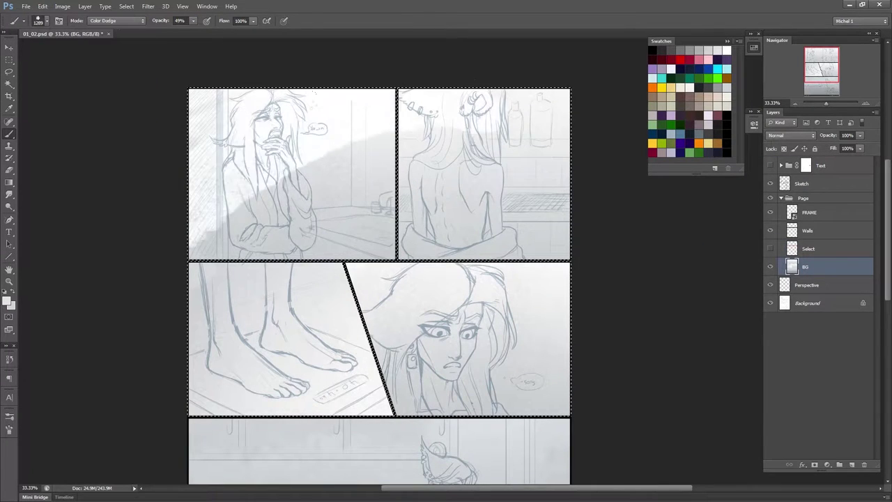
{"action": "scroll", "coordinate": [391, 147], "scroll_direction": "up", "scroll_amount": 1}
Move the Perspective layer above the Page group and select the top-left panel's area with the Magic Wand.
{"action": "left_click_drag", "start_coordinate": [807, 284], "coordinate": [836, 200]}
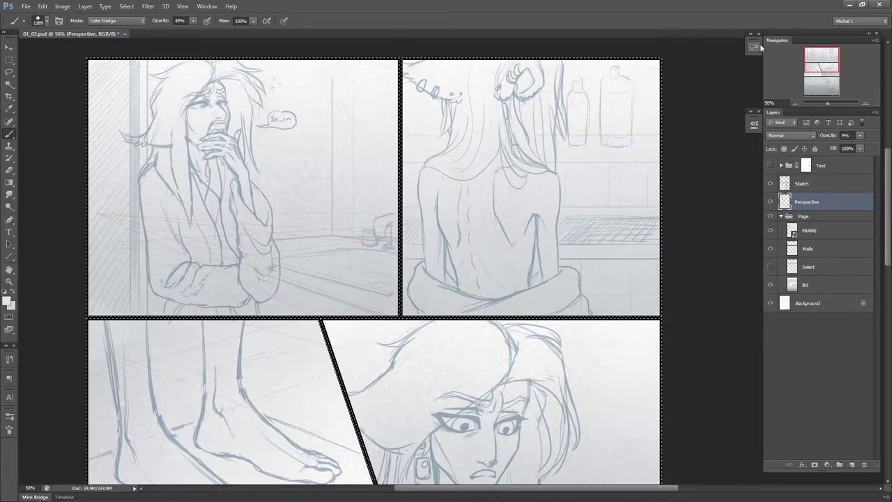
{"action": "left_click", "coordinate": [809, 267]}
{"action": "key", "text": "w"}
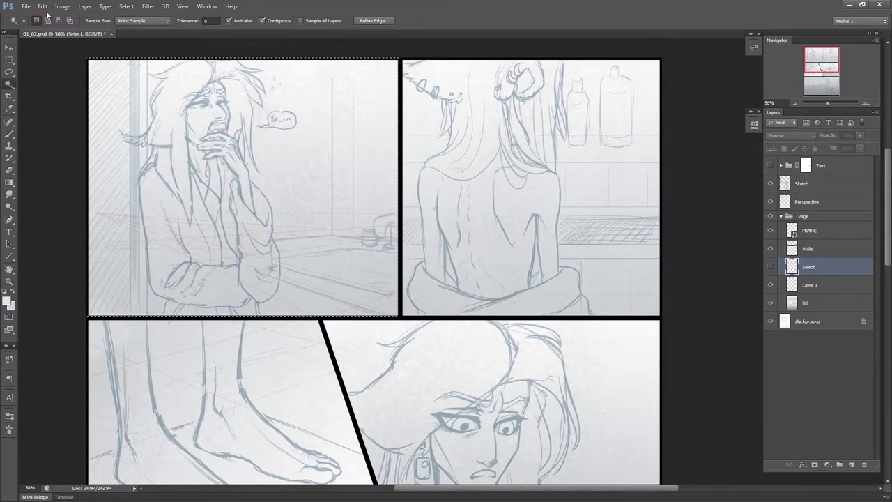
Try a 714 px brush tip with a 180° angle and 1000% spacing for Layer 1.
{"action": "left_click", "coordinate": [14, 20]}
{"action": "left_click", "coordinate": [42, 84]}
{"action": "key", "text": "F5"}
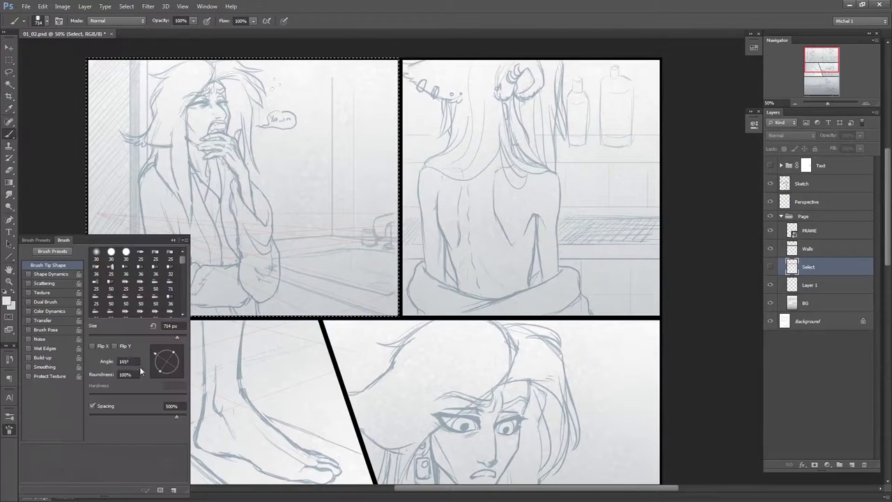
{"action": "left_click", "coordinate": [808, 284]}
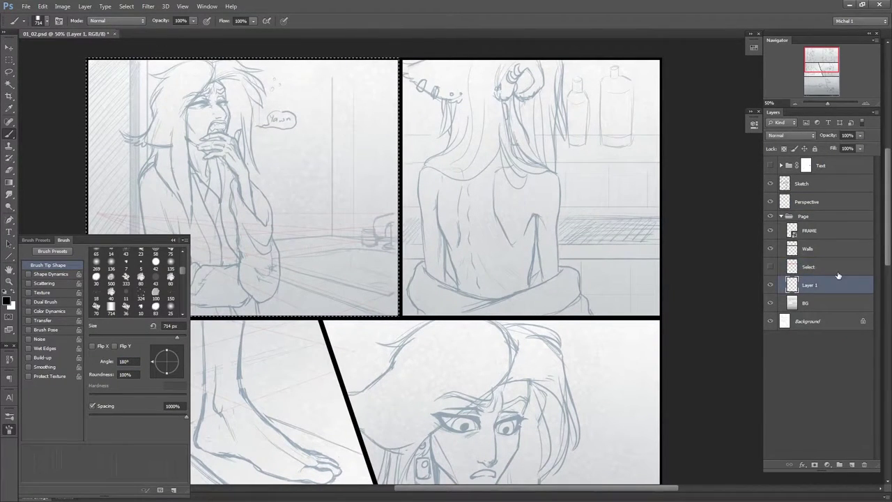
Draw red 3 px perspective guide lines across the top-left panel on the Perspective layer, placed above the Sketch layer.
{"action": "left_click", "coordinate": [807, 183]}
{"action": "left_click", "coordinate": [680, 59]}
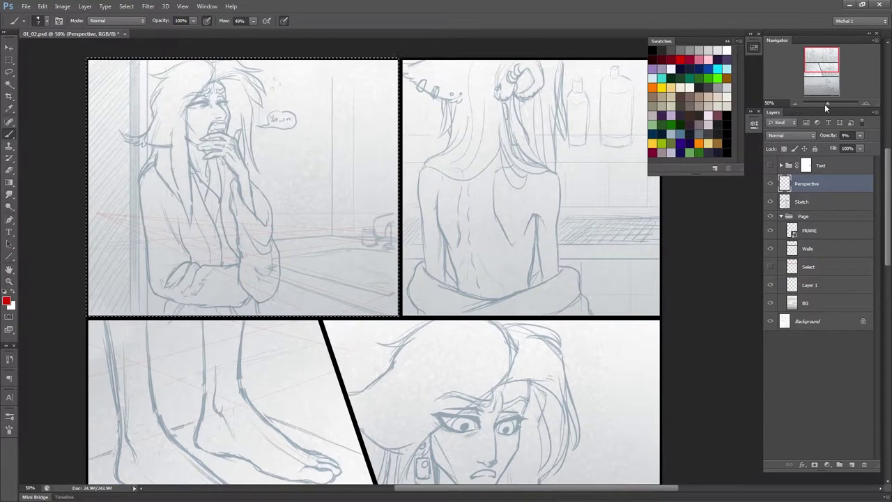
{"action": "key", "text": "u"}
{"action": "left_click_drag", "start_coordinate": [97, 211], "coordinate": [470, 143]}
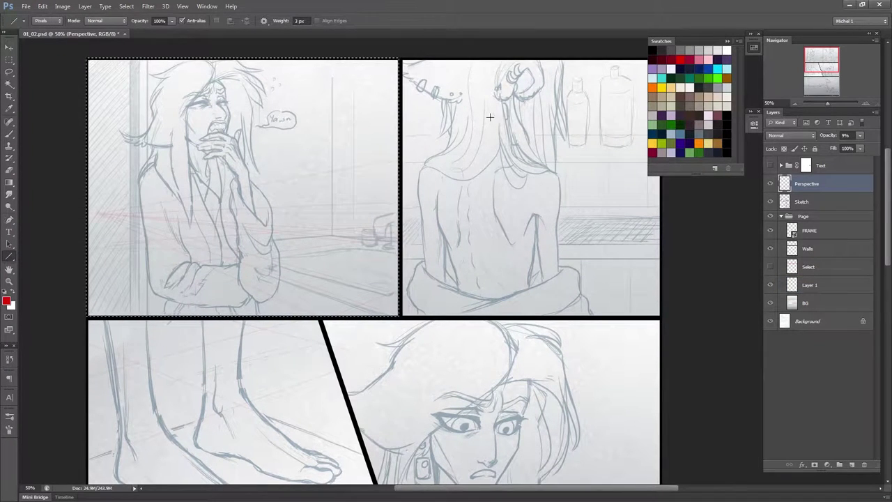
{"action": "key", "text": "ctrl+minus"}
{"action": "mouse_move", "coordinate": [444, 214]}
{"action": "left_mouse_down"}
{"action": "mouse_move", "coordinate": [462, 83]}
{"action": "mouse_move", "coordinate": [442, 107]}
{"action": "left_mouse_up"}
{"action": "left_click_drag", "start_coordinate": [762, 155], "coordinate": [397, 244]}
{"action": "left_click_drag", "start_coordinate": [666, 165], "coordinate": [757, 155]}
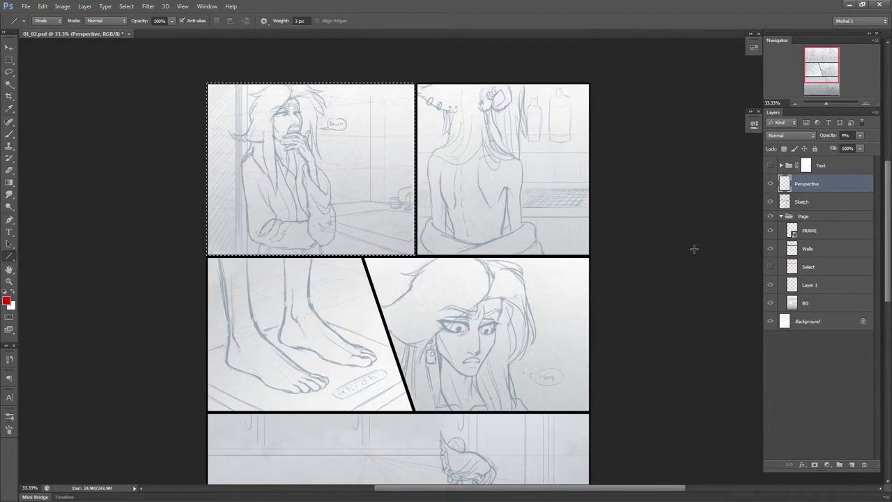
Redraw the counter and sink edges in the top-left panel on the Sketch layer with dark blue sampled from the sketch.
{"action": "key", "text": "ctrl+plus"}
{"action": "key", "text": "b"}
{"action": "key", "text": "alt+bracketleft"}
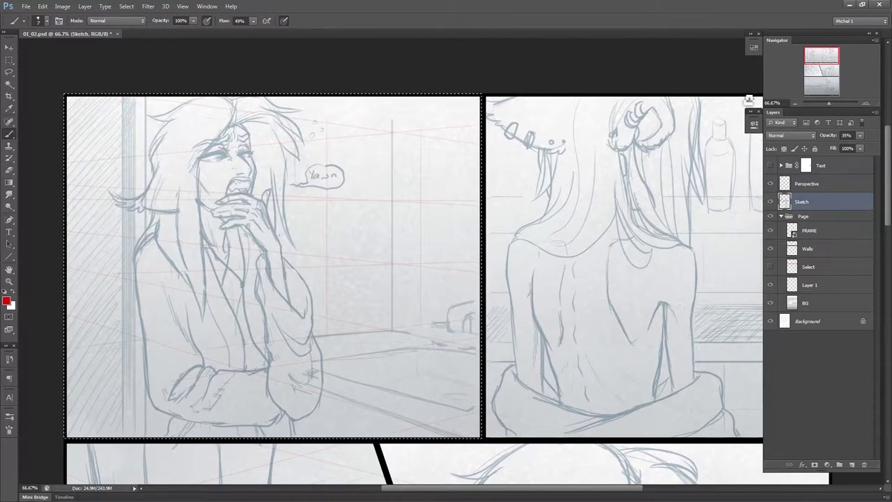
{"action": "key", "text": "F6"}
{"action": "left_click", "coordinate": [484, 370], "text": "alt"}
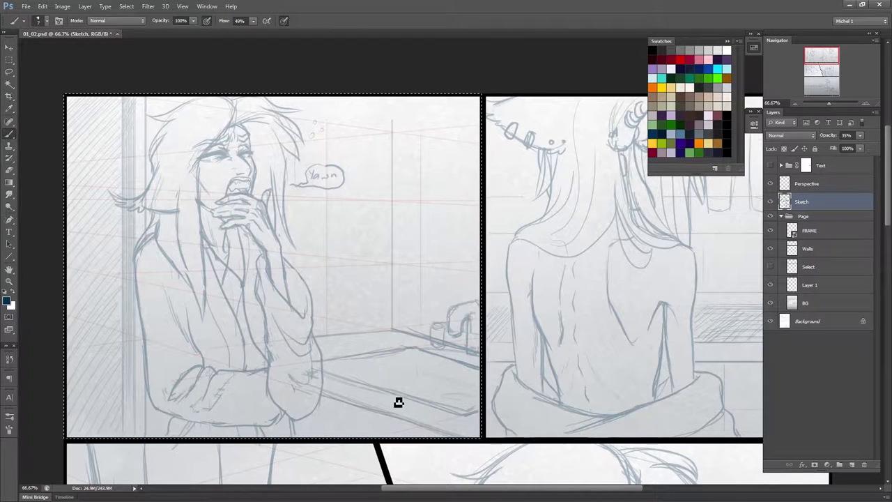
Set the Perspective layer's opacity to 26% and add red horizontal and diagonal guide lines for spacing the wall tiles.
{"action": "key", "text": "alt+bracketright"}
{"action": "left_click_drag", "start_coordinate": [837, 141], "coordinate": [849, 142]}
{"action": "key", "text": "u"}
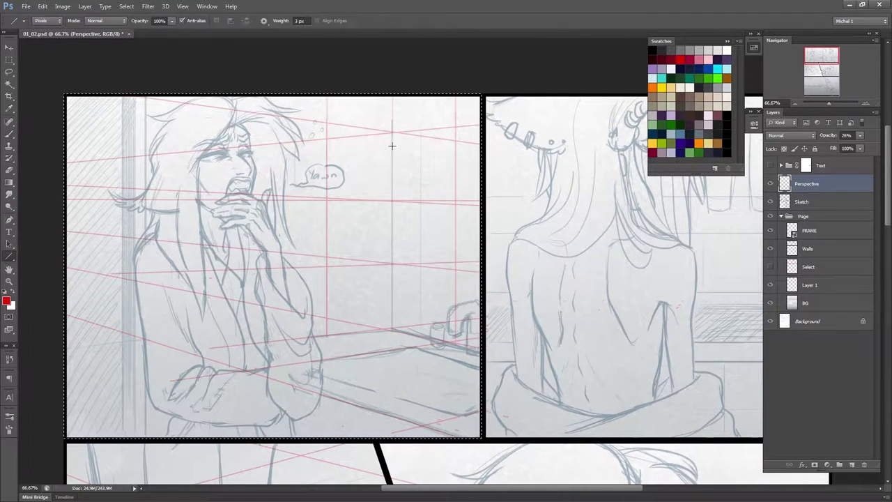
{"action": "key", "text": "ctrl+minus"}
{"action": "key", "text": "ctrl+minus"}
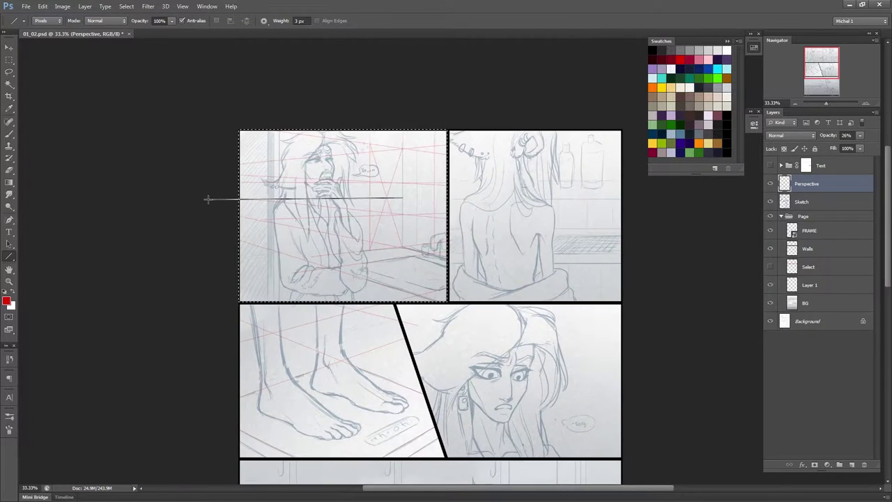
{"action": "key", "text": "ctrl+plus"}
{"action": "key", "text": "ctrl+plus"}
{"action": "left_click_drag", "start_coordinate": [351, 153], "coordinate": [211, 117]}
{"action": "left_click_drag", "start_coordinate": [523, 269], "coordinate": [505, 266]}
{"action": "left_click_drag", "start_coordinate": [417, 165], "coordinate": [423, 176]}
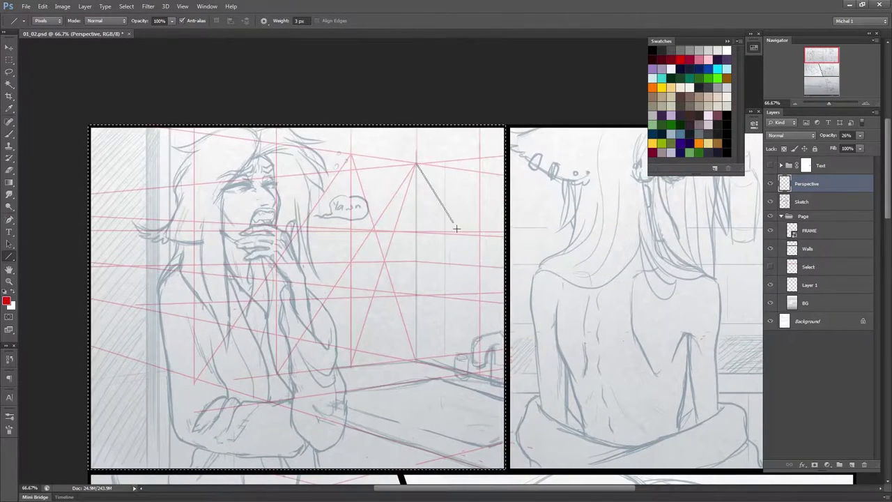
Draw the black wall corner line and the right wall's horizontal tile lines in the top-left panel on Layer 1.
{"action": "left_click", "coordinate": [809, 284]}
{"action": "left_click_drag", "start_coordinate": [419, 279], "coordinate": [357, 272]}
{"action": "left_click", "coordinate": [685, 47]}
{"action": "left_click_drag", "start_coordinate": [355, 354], "coordinate": [354, 122]}
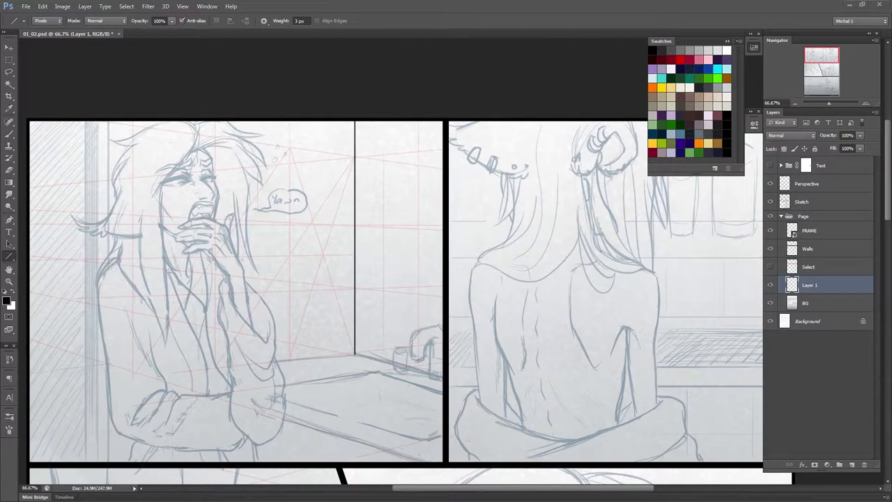
{"action": "left_click_drag", "start_coordinate": [443, 147], "coordinate": [354, 158]}
{"action": "left_click_drag", "start_coordinate": [442, 226], "coordinate": [355, 227]}
{"action": "left_click_drag", "start_coordinate": [355, 287], "coordinate": [443, 297]}
Draw the left wall's horizontal and vertical tile lines in the top-left panel, following the perspective guides.
{"action": "left_click_drag", "start_coordinate": [108, 124], "coordinate": [355, 156]}
{"action": "left_click_drag", "start_coordinate": [352, 224], "coordinate": [104, 341]}
{"action": "left_click_drag", "start_coordinate": [105, 205], "coordinate": [133, 172]}
{"action": "left_click_drag", "start_coordinate": [382, 254], "coordinate": [126, 263]}
{"action": "left_click_drag", "start_coordinate": [161, 86], "coordinate": [160, 342]}
{"action": "left_click_drag", "start_coordinate": [244, 86], "coordinate": [244, 335]}
{"action": "left_click_drag", "start_coordinate": [318, 86], "coordinate": [318, 326]}
Duplicate the tile line layer and set the blending mode of the copy to Overlay.
{"action": "key", "text": "ctrl+j"}
{"action": "key", "text": "shift+alt+o"}
{"action": "key", "text": "v"}
Try to delete the tile line pixels from the lower layer using the lines as a selection.
{"action": "left_click", "coordinate": [792, 284], "text": "ctrl"}
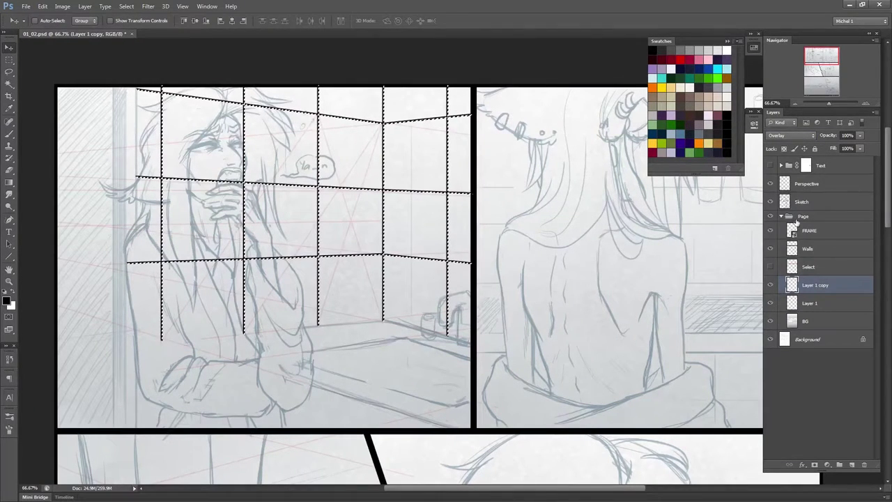
{"action": "key", "text": "alt+bracketleft"}
{"action": "key", "text": "Delete"}
{"action": "key", "text": "ctrl+d"}
{"action": "key", "text": "ctrl+alt+z"}
{"action": "key", "text": "ctrl+alt+z"}
Place the copied tile lines beneath the original lines as a light highlight and hide the Perspective layer.
{"action": "key", "text": "ctrl+bracketright"}
{"action": "key", "text": "alt+bracketleft"}
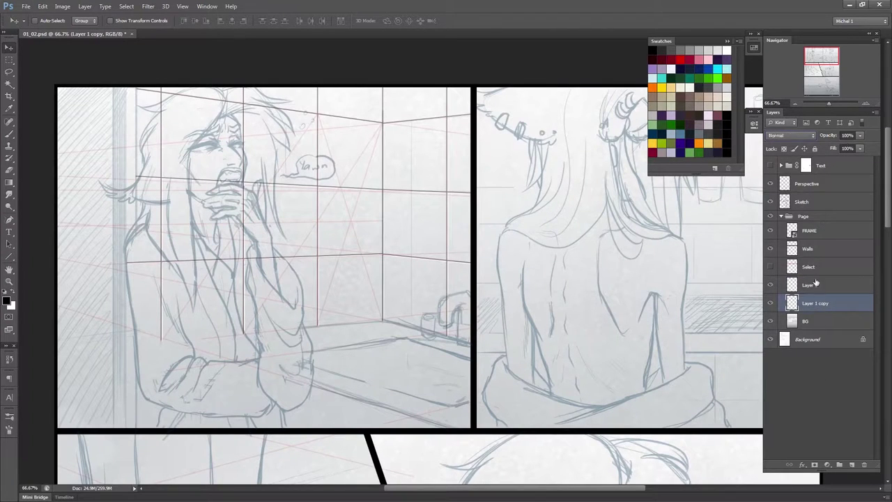
{"action": "left_click", "coordinate": [771, 183]}
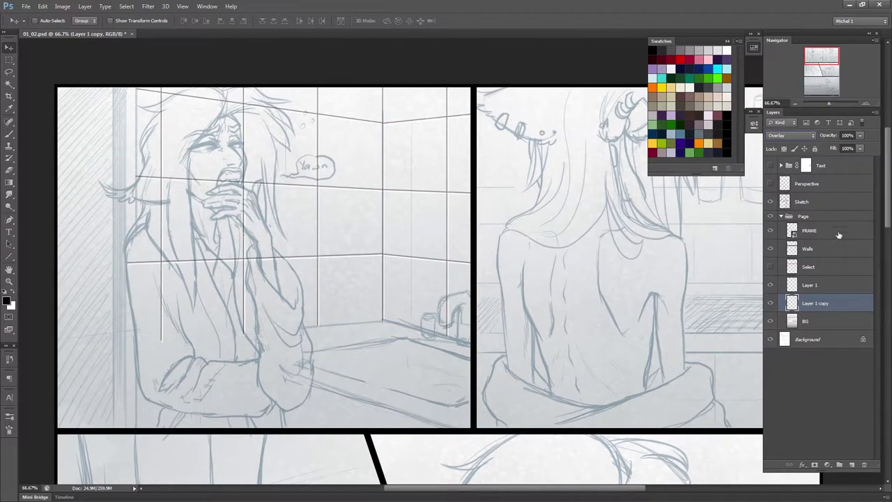
Redraw the sink basin and counter edges in the top-left panel on the Sketch layer.
{"action": "left_click", "coordinate": [802, 202]}
{"action": "key", "text": "b"}
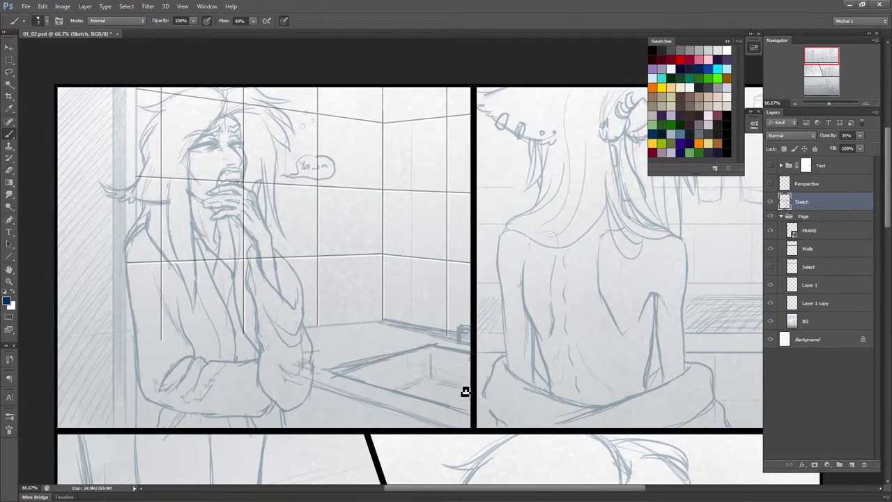
Merge the two tile line layers and trim the overhanging end of the lowest horizontal line.
{"action": "left_click", "coordinate": [822, 285]}
{"action": "left_click", "coordinate": [822, 302]}
{"action": "key", "text": "Delete"}
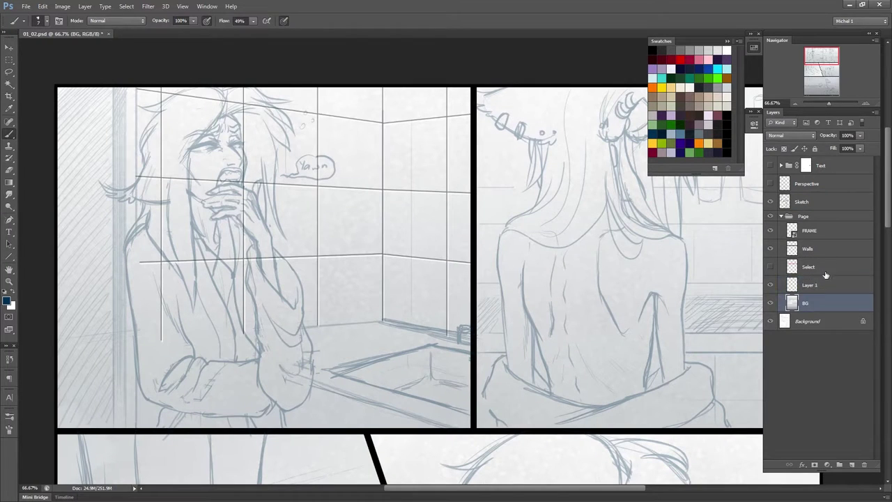
Extend the counter's back and front edges behind the character on the Sketch layer.
{"action": "key", "text": "l"}
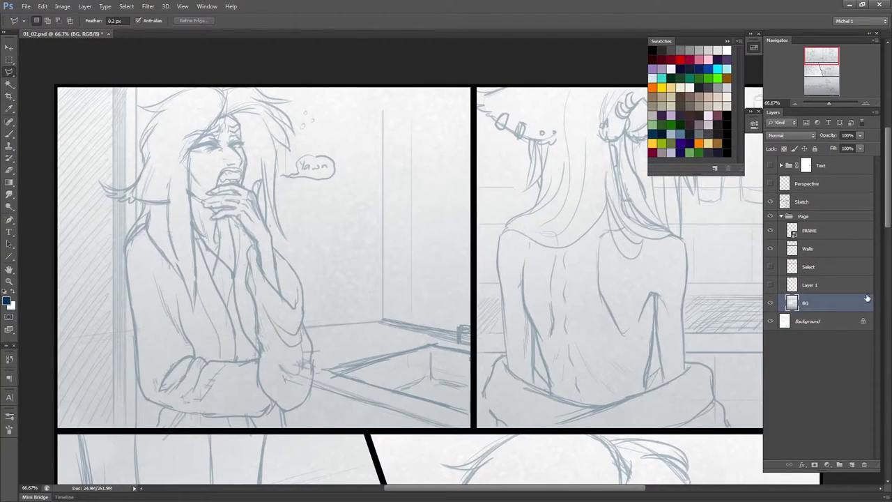
{"action": "key", "text": "b"}
{"action": "key", "text": "ctrl+z"}
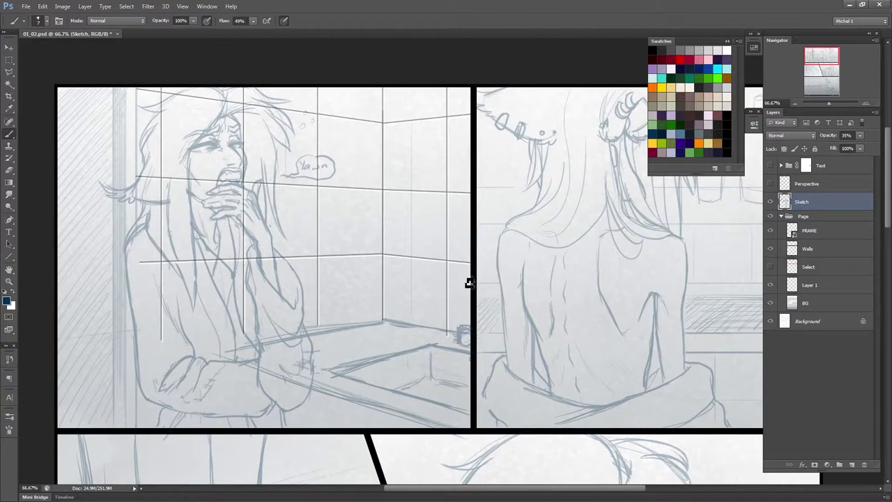
Make a rectangular selection over the counter area in the top panels and open it for transforming.
{"action": "key", "text": "ctrl+shift+alt+n"}
{"action": "key", "text": "l"}
{"action": "right_click", "coordinate": [313, 310]}
{"action": "left_click", "coordinate": [325, 335]}
{"action": "right_click", "coordinate": [442, 267]}
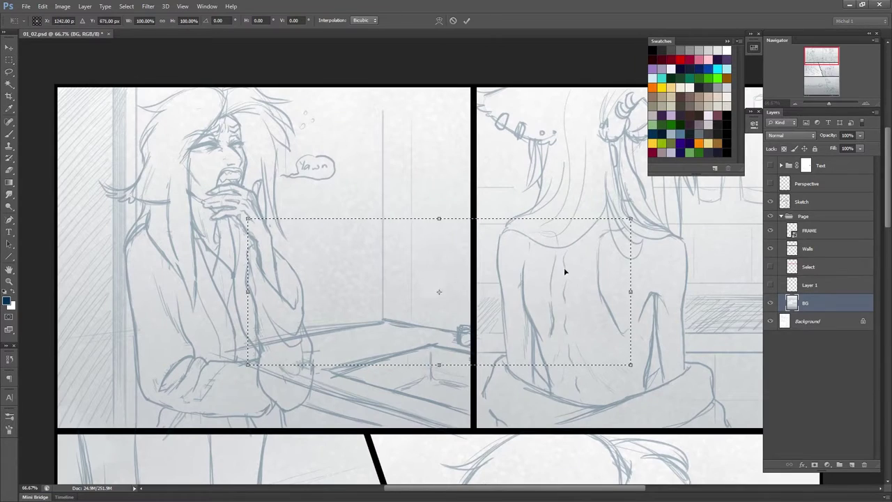
{"action": "left_click", "coordinate": [502, 388]}
Distort the selection so its corners and edges follow the counter top's perspective.
{"action": "right_click", "coordinate": [532, 297]}
{"action": "left_click", "coordinate": [556, 347]}
{"action": "left_click_drag", "start_coordinate": [304, 380], "coordinate": [111, 271]}
{"action": "left_click_drag", "start_coordinate": [688, 379], "coordinate": [559, 412]}
{"action": "left_click_drag", "start_coordinate": [688, 233], "coordinate": [656, 279]}
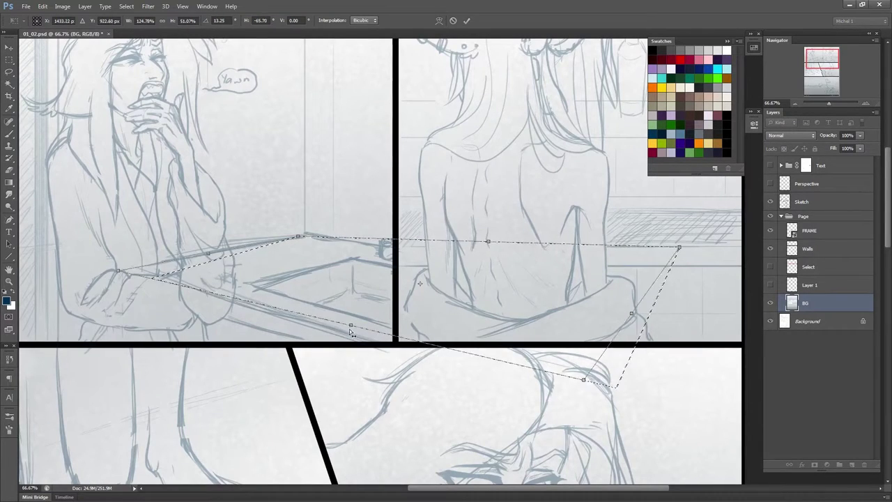
{"action": "left_click_drag", "start_coordinate": [112, 270], "coordinate": [122, 269]}
{"action": "mouse_move", "coordinate": [558, 411]}
{"action": "left_mouse_down"}
{"action": "mouse_move", "coordinate": [556, 422]}
{"action": "mouse_move", "coordinate": [565, 402]}
{"action": "left_mouse_up"}
{"action": "left_click_drag", "start_coordinate": [656, 279], "coordinate": [648, 289]}
{"action": "left_click_drag", "start_coordinate": [565, 402], "coordinate": [569, 397]}
{"action": "left_click_drag", "start_coordinate": [649, 289], "coordinate": [661, 271]}
{"action": "key", "text": "Return"}
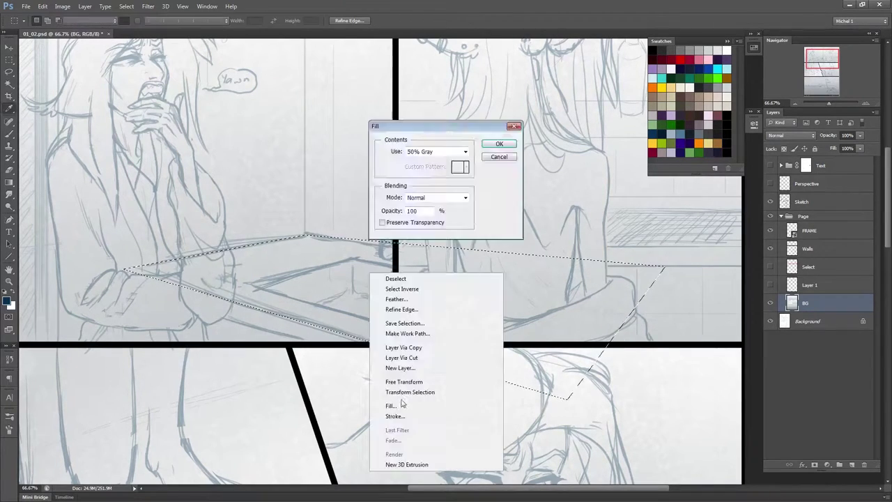
Start recording a new action named "Fill Selection" with F5 as its function key.
{"action": "key", "text": "alt+F9"}
{"action": "left_click", "coordinate": [643, 44]}
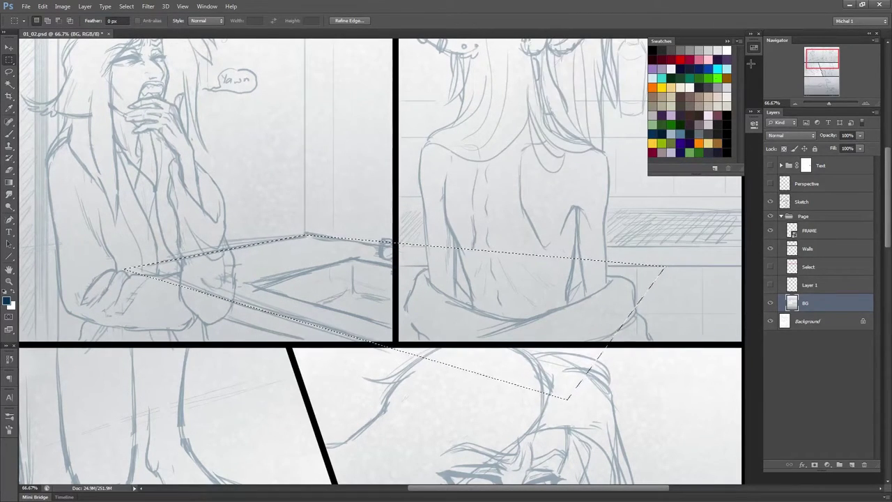
{"action": "left_click", "coordinate": [207, 7]}
{"action": "left_click", "coordinate": [223, 61]}
{"action": "left_click", "coordinate": [617, 169]}
{"action": "type", "text": "Fill Selection"}
{"action": "left_click", "coordinate": [419, 184]}
{"action": "left_click", "coordinate": [411, 222]}
{"action": "left_click", "coordinate": [518, 157]}
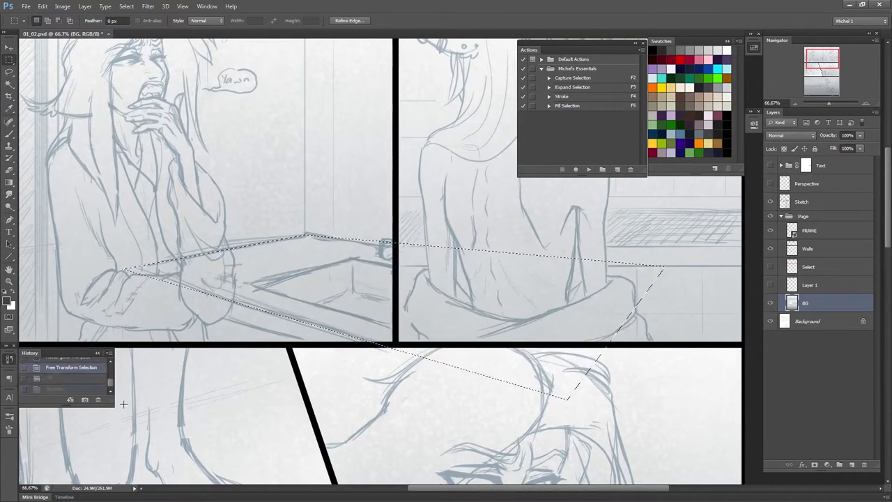
Try the Fill Selection action on the counter selection and undo the test.
{"action": "key", "text": "F5"}
{"action": "key", "text": "ctrl+z"}
{"action": "key", "text": "ctrl+z"}
{"action": "key", "text": "ctrl+z"}
{"action": "key", "text": "l"}
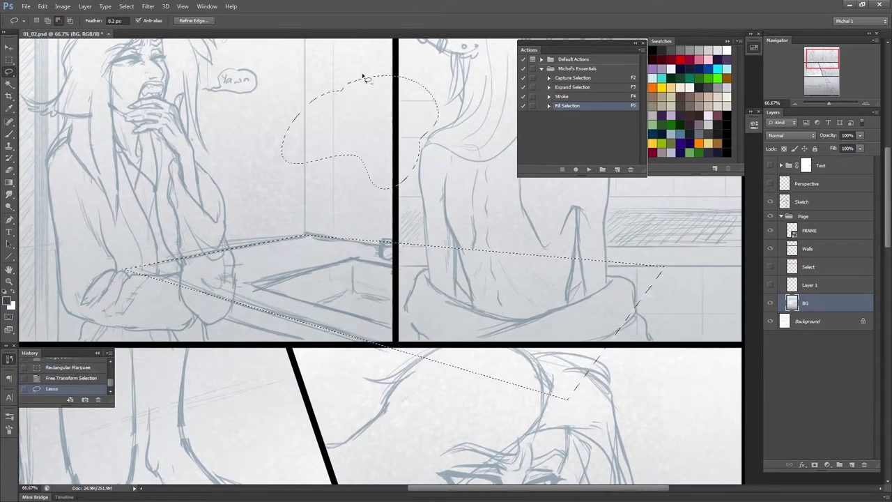
Fill the counter selection with dark grey on a new layer named Bench and rename the tile line layer to Tile.
{"action": "key", "text": "ctrl+shift+alt+n"}
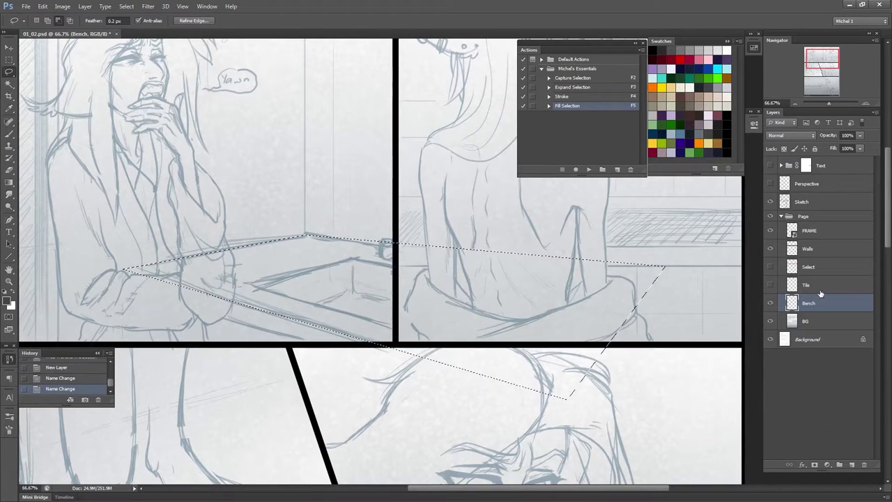
{"action": "key", "text": "F5"}
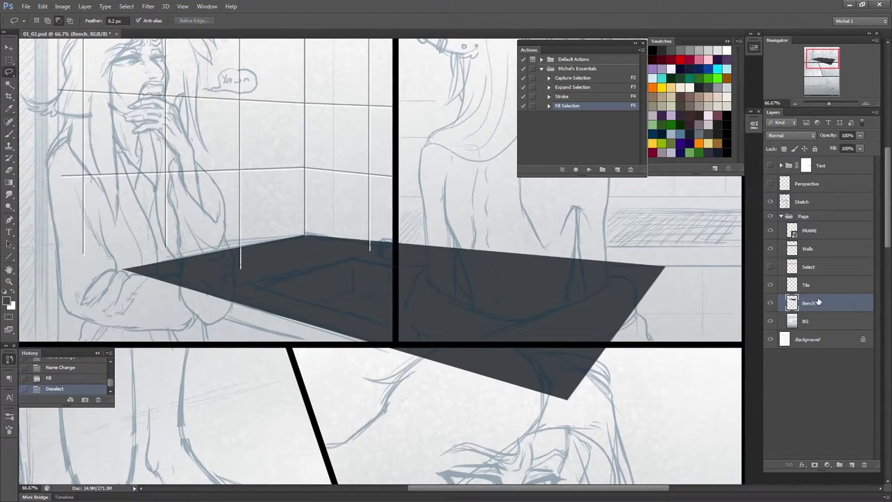
Transform and distort the bench artwork in the first panel to match the sketched counter's perspective.
{"action": "right_click", "coordinate": [440, 174]}
{"action": "left_click", "coordinate": [486, 299]}
{"action": "left_click_drag", "start_coordinate": [358, 256], "coordinate": [296, 285]}
{"action": "right_click", "coordinate": [465, 282]}
{"action": "left_click", "coordinate": [488, 340]}
{"action": "left_click_drag", "start_coordinate": [411, 288], "coordinate": [498, 321]}
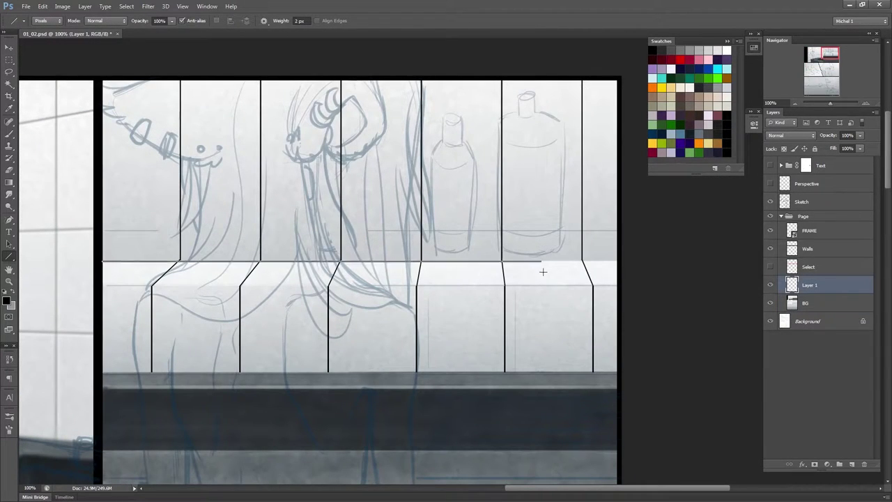
Draw the horizontal tile line along the ledge's front edge in the second panel and duplicate the tile line layer for an offset highlight.
{"action": "left_click_drag", "start_coordinate": [94, 283], "coordinate": [619, 285]}
{"action": "left_click_drag", "start_coordinate": [216, 186], "coordinate": [242, 220]}
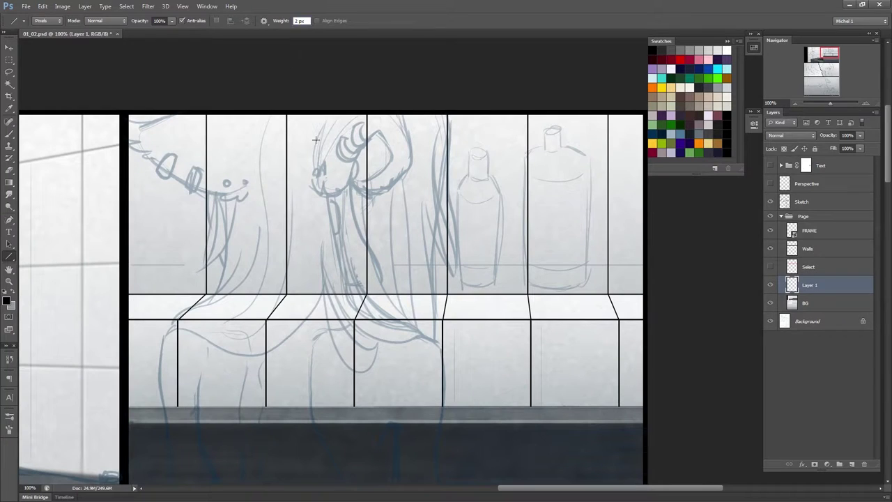
{"action": "right_click", "coordinate": [825, 285]}
{"action": "left_click", "coordinate": [718, 170]}
{"action": "key", "text": "v"}
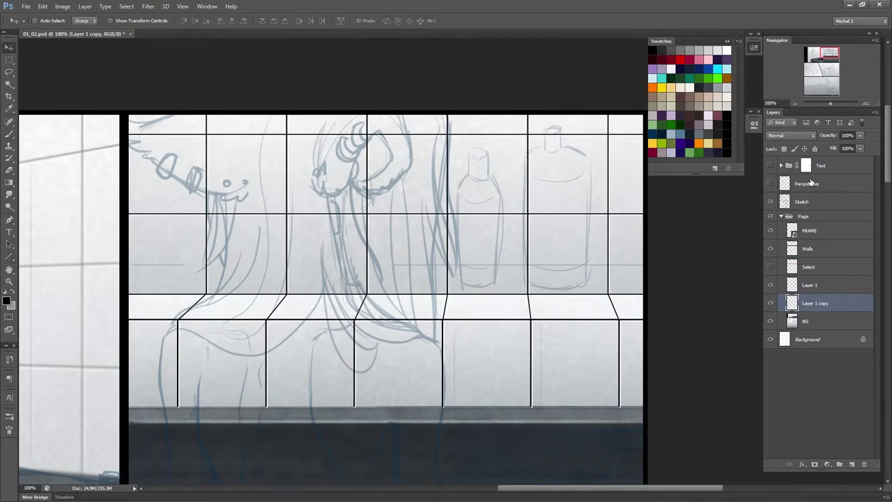
Lower the opacity of the black tile lines on Layer 1 to 28%, checking the result without the sketch.
{"action": "left_click", "coordinate": [771, 202]}
{"action": "key", "text": "e"}
{"action": "left_click", "coordinate": [810, 285]}
{"action": "left_click_drag", "start_coordinate": [828, 134], "coordinate": [778, 158]}
{"action": "key", "text": "ctrl+minus"}
{"action": "left_click", "coordinate": [770, 202]}
{"action": "key", "text": "ctrl+plus"}
Select the second panel's interior as the painting area for a new layer above BG.
{"action": "key", "text": "w"}
{"action": "key", "text": "ctrl+alt+z"}
{"action": "key", "text": "ctrl+alt+z"}
{"action": "key", "text": "ctrl+alt+z"}
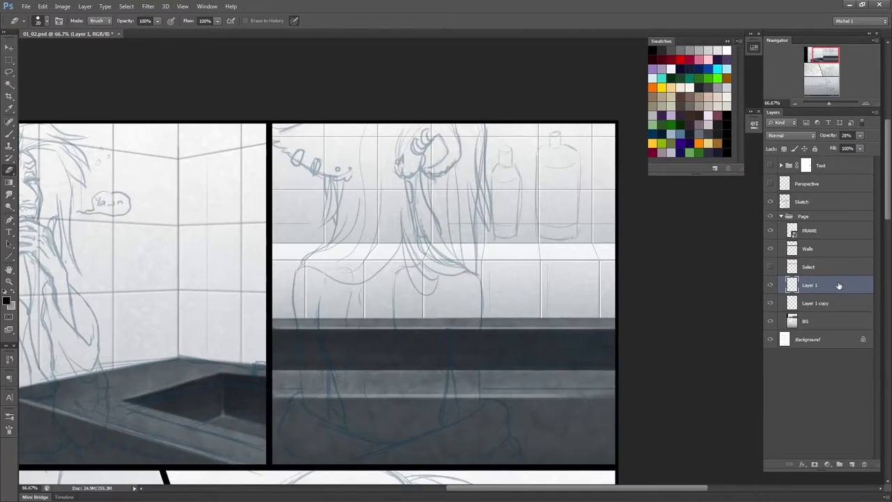
{"action": "key", "text": "ctrl+shift+z"}
{"action": "key", "text": "ctrl+plus"}
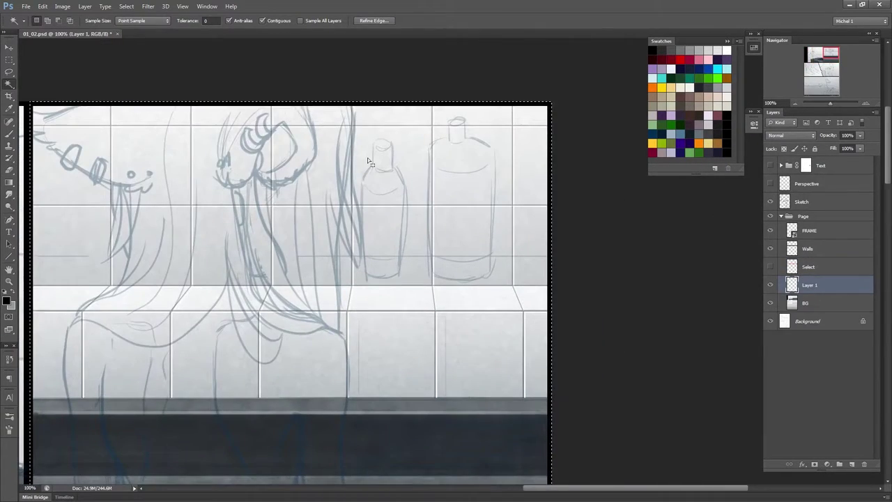
{"action": "left_click_drag", "start_coordinate": [836, 44], "coordinate": [837, 47]}
Block in the larger bottle on the ledge with a hard round brush in blue-grey.
{"action": "key", "text": "b"}
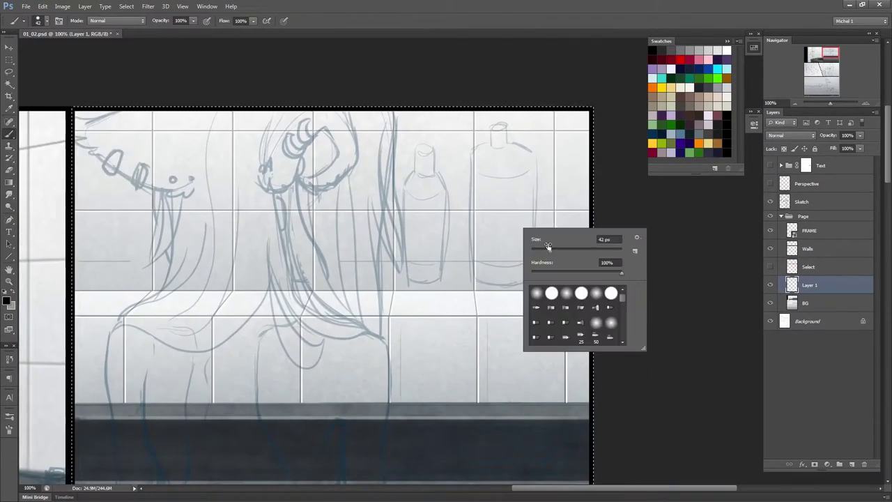
{"action": "key", "text": "ctrl+plus"}
{"action": "left_click_drag", "start_coordinate": [542, 305], "coordinate": [521, 291]}
{"action": "left_click_drag", "start_coordinate": [440, 136], "coordinate": [395, 374]}
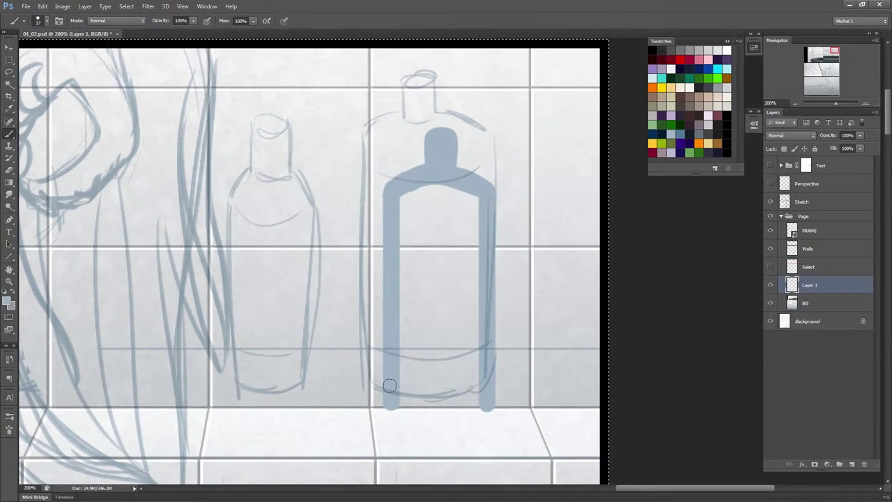
{"action": "mouse_move", "coordinate": [403, 432]}
{"action": "left_mouse_down"}
{"action": "mouse_move", "coordinate": [474, 311]}
{"action": "mouse_move", "coordinate": [439, 202]}
{"action": "left_mouse_up"}
Paint soft highlights on the larger bottle's cap, shoulder and side with the brush in Screen mode.
{"action": "left_click", "coordinate": [115, 20]}
{"action": "left_click", "coordinate": [112, 112]}
{"action": "mouse_move", "coordinate": [391, 175]}
{"action": "left_mouse_down"}
{"action": "mouse_move", "coordinate": [388, 193]}
{"action": "mouse_move", "coordinate": [447, 136]}
{"action": "left_mouse_up"}
{"action": "left_click_drag", "start_coordinate": [542, 225], "coordinate": [506, 176]}
{"action": "left_click_drag", "start_coordinate": [419, 181], "coordinate": [418, 118]}
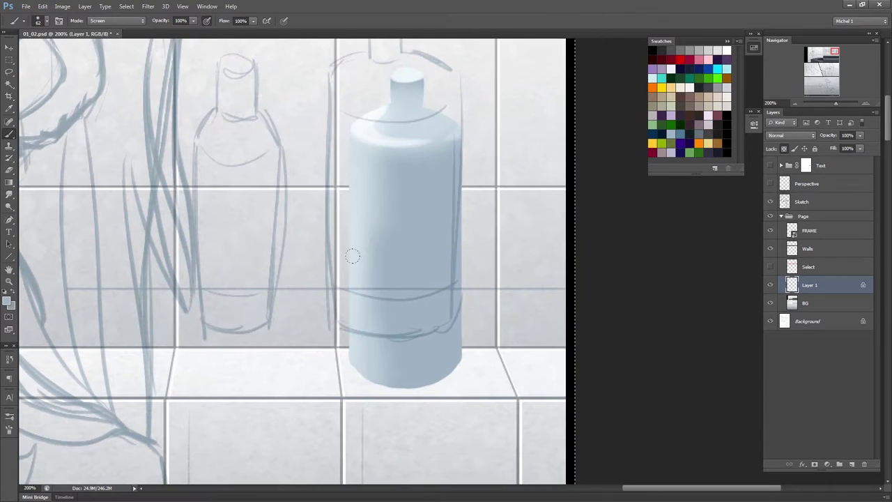
Add white reflections to the larger bottle with a Normal mode brush at 49% flow.
{"action": "key", "text": "shift+alt+n"}
{"action": "key", "text": "shift+4"}
{"action": "key", "text": "shift+9"}
{"action": "right_click", "coordinate": [443, 214]}
{"action": "key", "text": "Escape"}
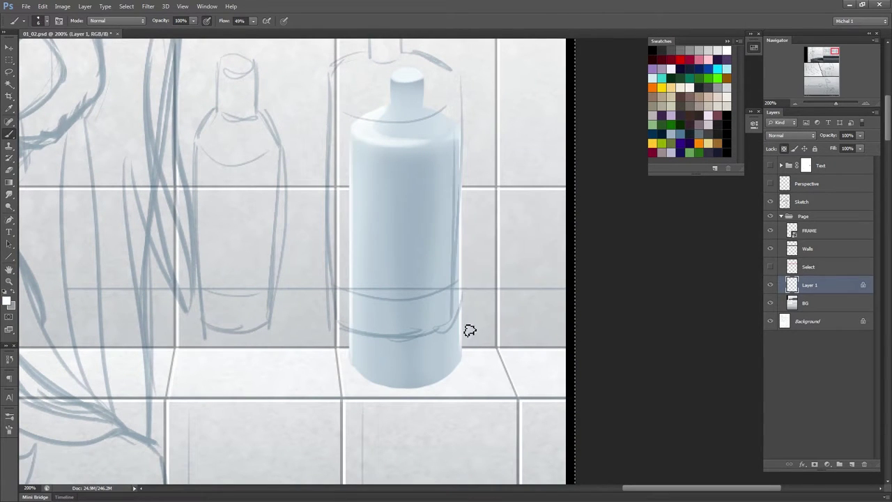
{"action": "mouse_move", "coordinate": [426, 192]}
{"action": "left_mouse_down"}
{"action": "mouse_move", "coordinate": [387, 349]}
{"action": "mouse_move", "coordinate": [363, 364]}
{"action": "mouse_move", "coordinate": [451, 233]}
{"action": "mouse_move", "coordinate": [423, 107]}
{"action": "mouse_move", "coordinate": [490, 83]}
{"action": "left_mouse_up"}
Shade the larger bottle's base and side with dark blue and unlock the layer's transparent pixels.
{"action": "right_click", "coordinate": [424, 370]}
{"action": "right_click", "coordinate": [446, 189]}
{"action": "key", "text": "Escape"}
{"action": "key", "text": "slash"}
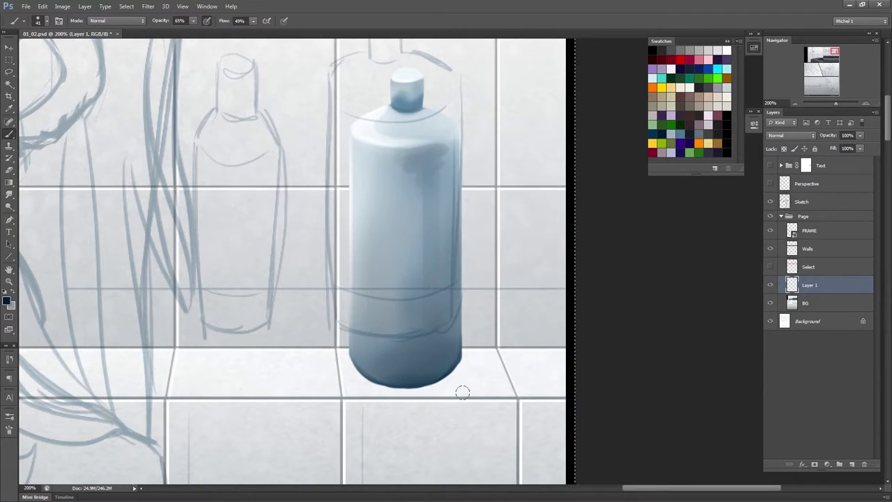
Trim the larger bottle's base to a smooth curve with an elliptical selection and deselect.
{"action": "left_click_drag", "start_coordinate": [357, 369], "coordinate": [457, 366]}
{"action": "key", "text": "m"}
{"action": "left_click_drag", "start_coordinate": [338, 382], "coordinate": [481, 292]}
{"action": "key", "text": "ctrl+shift+i"}
{"action": "key", "text": "Delete"}
{"action": "key", "text": "ctrl+d"}
{"action": "key", "text": "e"}
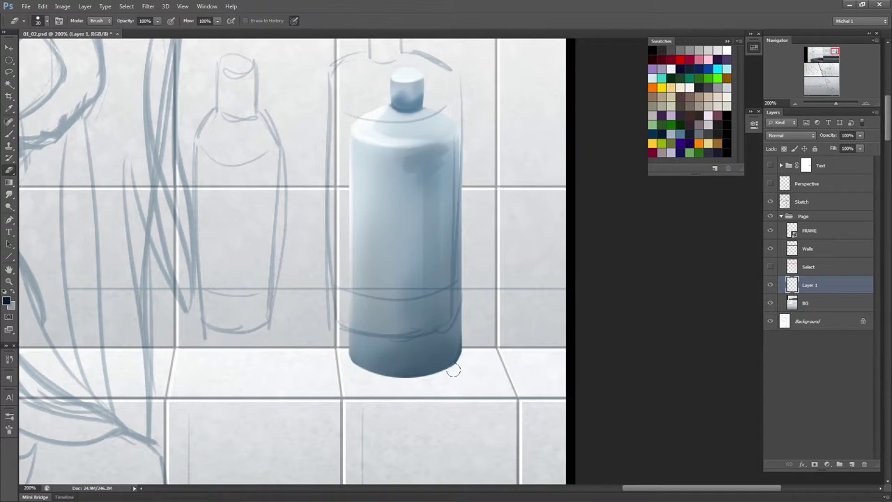
{"action": "key", "text": "ctrl+t"}
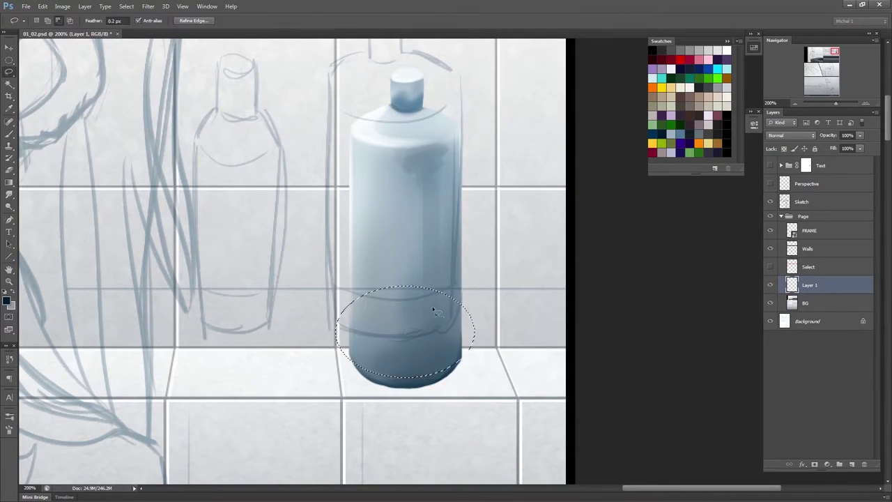
{"action": "key", "text": "Return"}
{"action": "key", "text": "ctrl+d"}
{"action": "left_click_drag", "start_coordinate": [138, 60], "coordinate": [98, 99]}
Darken the larger bottle's cap with the brush, starting in Multiply mode.
{"action": "key", "text": "b"}
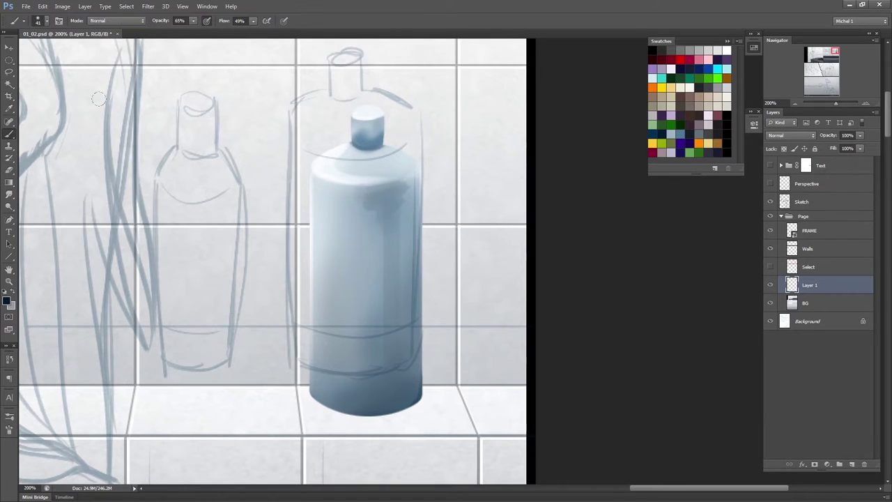
{"action": "key", "text": "shift+alt+m"}
{"action": "left_click_drag", "start_coordinate": [363, 119], "coordinate": [381, 144]}
{"action": "key", "text": "shift+alt+b"}
Duplicate the bottle layer, place the copy beside the original, and make it narrower with a tapered base.
{"action": "right_click", "coordinate": [818, 285]}
{"action": "left_click", "coordinate": [739, 173]}
{"action": "left_click_drag", "start_coordinate": [396, 279], "coordinate": [278, 337]}
{"action": "key", "text": "ctrl+t"}
{"action": "left_click_drag", "start_coordinate": [302, 105], "coordinate": [278, 138]}
{"action": "right_click", "coordinate": [265, 258]}
{"action": "left_click", "coordinate": [300, 315]}
{"action": "left_click_drag", "start_coordinate": [279, 417], "coordinate": [263, 417]}
{"action": "key", "text": "Return"}
Recolour the smaller bottle's body bright green with the brush in Color mode.
{"action": "key", "text": "b"}
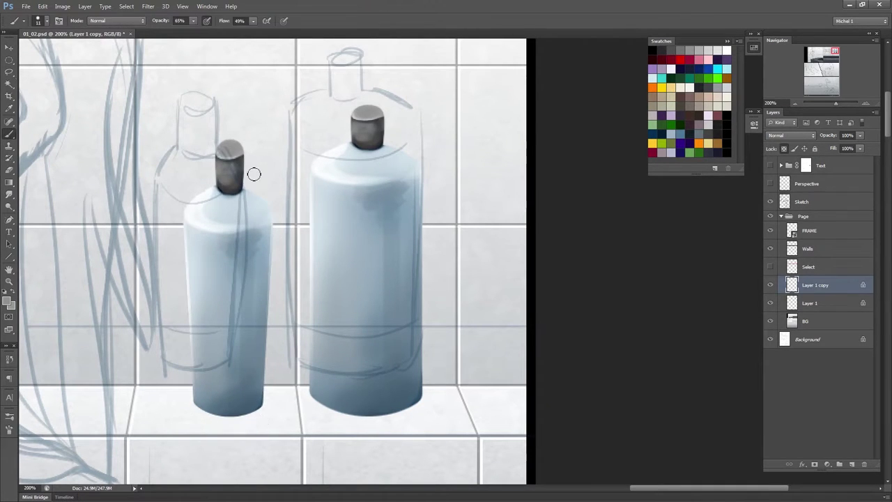
{"action": "key", "text": "shift+alt+c"}
{"action": "left_click_drag", "start_coordinate": [202, 206], "coordinate": [213, 230]}
Paint soft shadows beside both bottles on the BG layer with the Kyle's Real Watercolor - 80 Rough brush in Multiply mode.
{"action": "key", "text": "alt+bracketleft"}
{"action": "key", "text": "alt+bracketleft"}
{"action": "left_click", "coordinate": [14, 20]}
{"action": "left_click", "coordinate": [70, 105]}
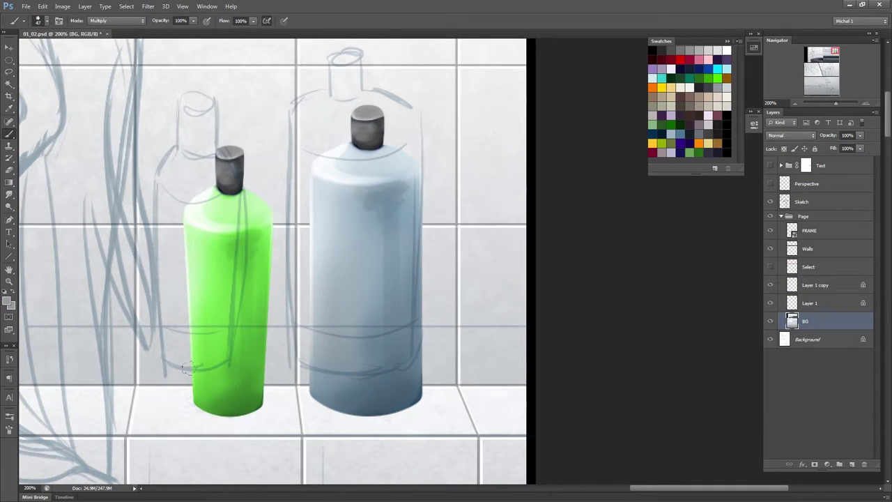
{"action": "left_click_drag", "start_coordinate": [294, 352], "coordinate": [353, 378]}
{"action": "left_click_drag", "start_coordinate": [287, 273], "coordinate": [287, 399]}
{"action": "left_click_drag", "start_coordinate": [178, 267], "coordinate": [178, 399]}
Add soft white highlights to both bottles in Screen mode at 30% opacity, hiding the sketch while painting.
{"action": "key", "text": "ctrl+minus"}
{"action": "left_click", "coordinate": [770, 201]}
{"action": "key", "text": "alt+bracketright"}
{"action": "key", "text": "shift+alt+s"}
{"action": "key", "text": "3"}
{"action": "left_click_drag", "start_coordinate": [419, 199], "coordinate": [425, 230]}
{"action": "key", "text": "alt+bracketleft"}
{"action": "key", "text": "alt+bracketright"}
{"action": "left_click_drag", "start_coordinate": [411, 184], "coordinate": [418, 265]}
{"action": "key", "text": "alt+bracketright"}
{"action": "left_click_drag", "start_coordinate": [335, 205], "coordinate": [342, 279]}
{"action": "key", "text": "ctrl+minus"}
{"action": "left_click", "coordinate": [771, 202]}
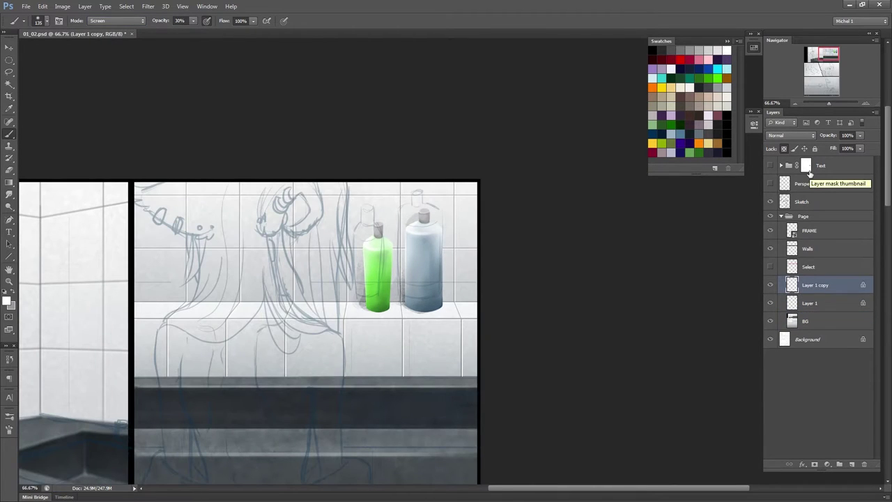
Merge the bottle layers into the BG layer.
{"action": "left_click_drag", "start_coordinate": [572, 354], "coordinate": [598, 295]}
{"action": "left_click", "coordinate": [808, 321]}
{"action": "key", "text": "ctrl+e"}
Select the second panel and soften its background on the BG layer with a large Blur tool brush at 100% strength.
{"action": "left_click", "coordinate": [148, 7]}
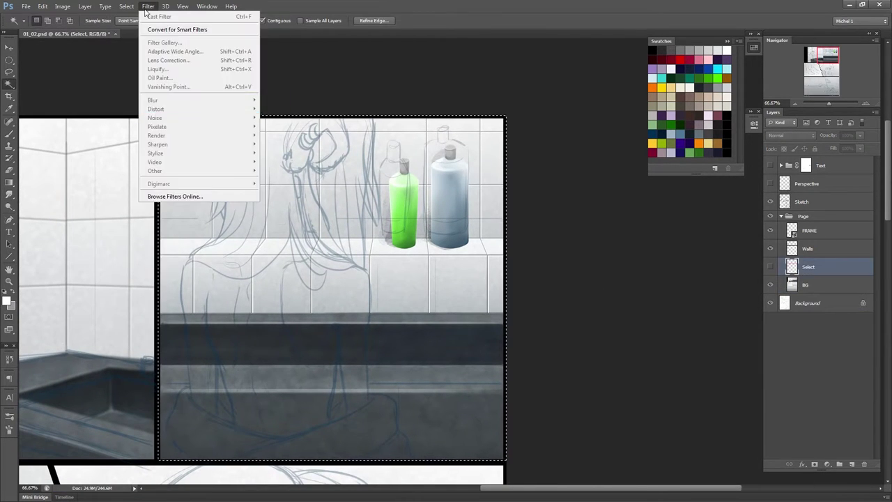
{"action": "left_click", "coordinate": [299, 244]}
{"action": "left_click", "coordinate": [223, 142]}
{"action": "key", "text": "r"}
{"action": "right_click", "coordinate": [426, 233]}
{"action": "key", "text": "Escape"}
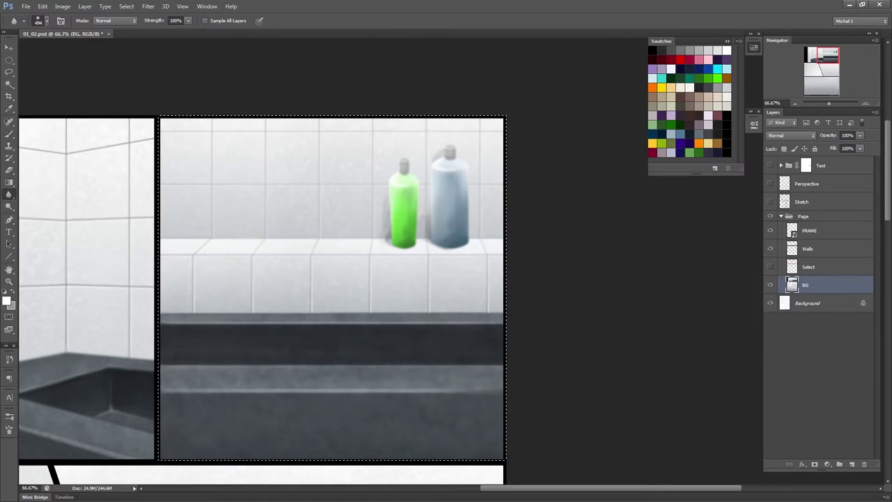
{"action": "mouse_move", "coordinate": [452, 378]}
{"action": "left_mouse_down"}
{"action": "mouse_move", "coordinate": [588, 144]}
{"action": "mouse_move", "coordinate": [522, 410]}
{"action": "left_mouse_up"}
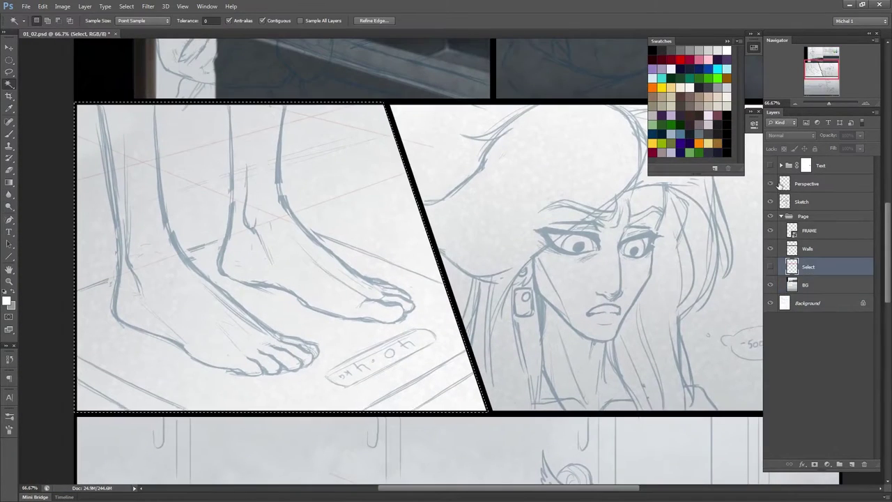
Draw black 3 px perspective floor tile lines across the feet panel on a new layer.
{"action": "left_click_drag", "start_coordinate": [26, 267], "coordinate": [26, 267]}
{"action": "left_click_drag", "start_coordinate": [268, 104], "coordinate": [23, 140]}
{"action": "left_click_drag", "start_coordinate": [79, 131], "coordinate": [496, 277]}
{"action": "left_click_drag", "start_coordinate": [264, 102], "coordinate": [442, 141]}
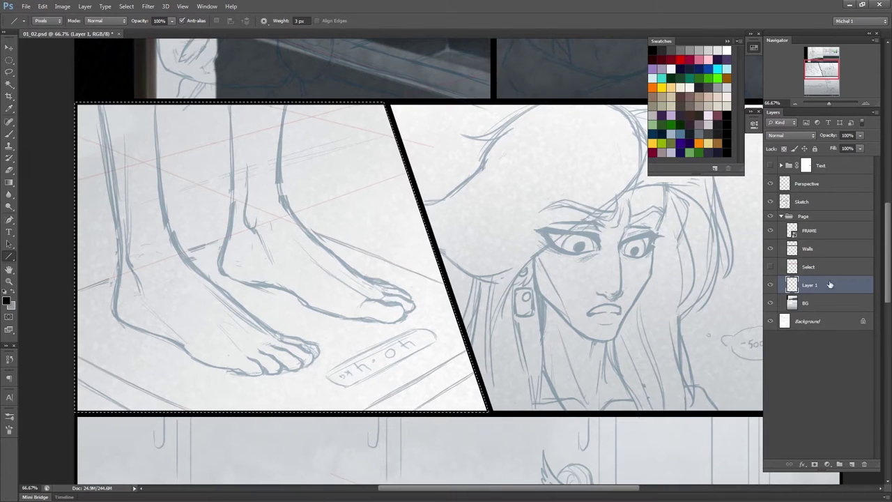
{"action": "scroll", "coordinate": [553, 78], "scroll_direction": "left", "scroll_amount": 1}
{"action": "left_click_drag", "start_coordinate": [248, 100], "coordinate": [305, 116]}
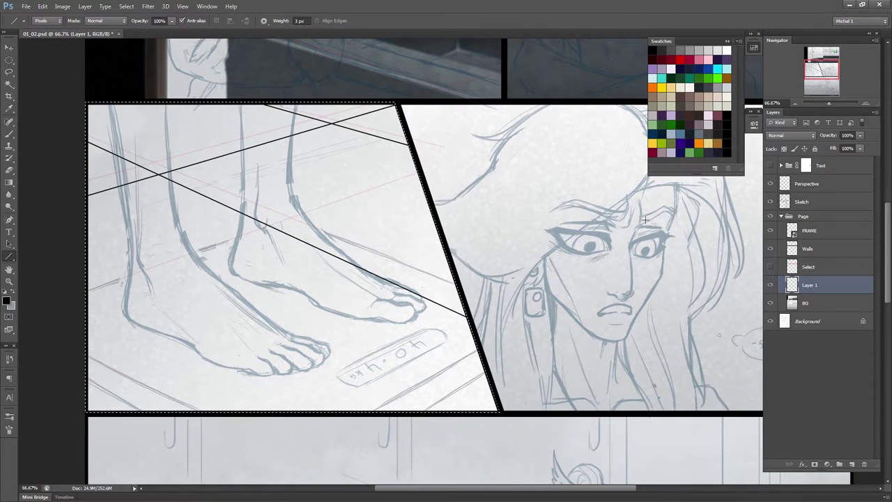
Duplicate the floor tile line layer for an offset highlight and hide the Sketch layer.
{"action": "key", "text": "ctrl+j"}
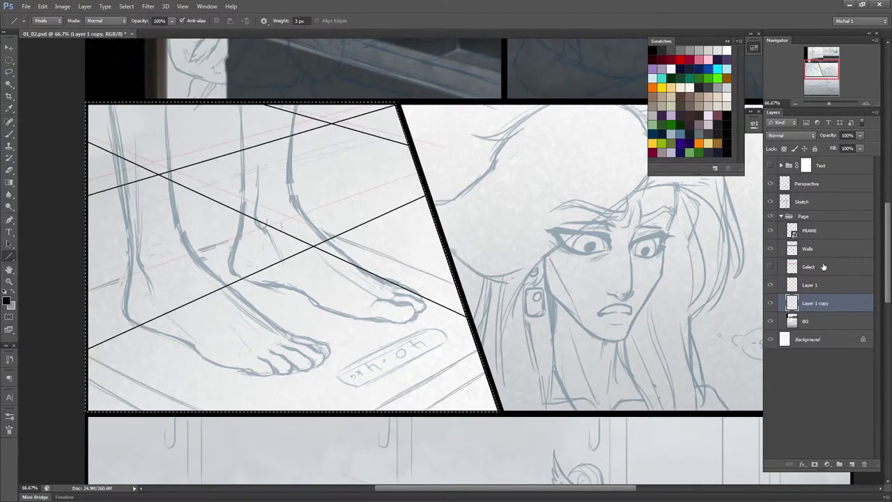
{"action": "key", "text": "v"}
{"action": "left_click", "coordinate": [771, 201]}
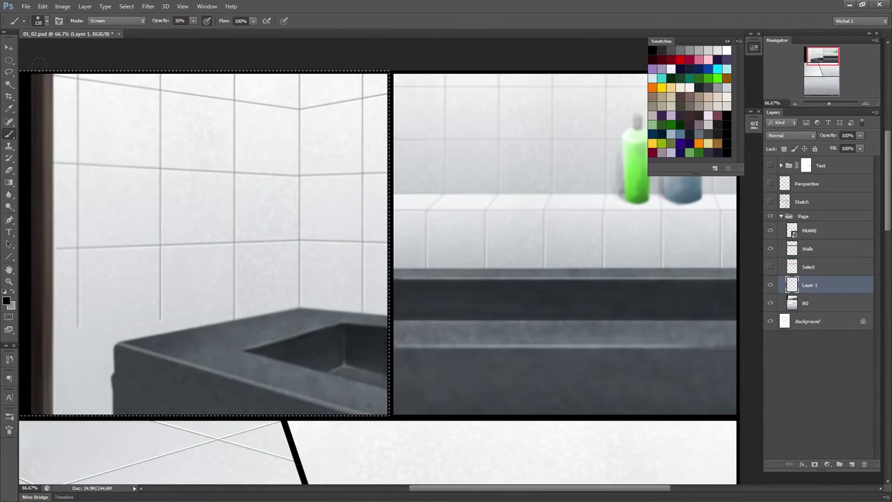
Paint a vertical strip at the first panel's right edge with the DIGITAL COLOUR brush and set the brush flow to 49%.
{"action": "left_click", "coordinate": [16, 21]}
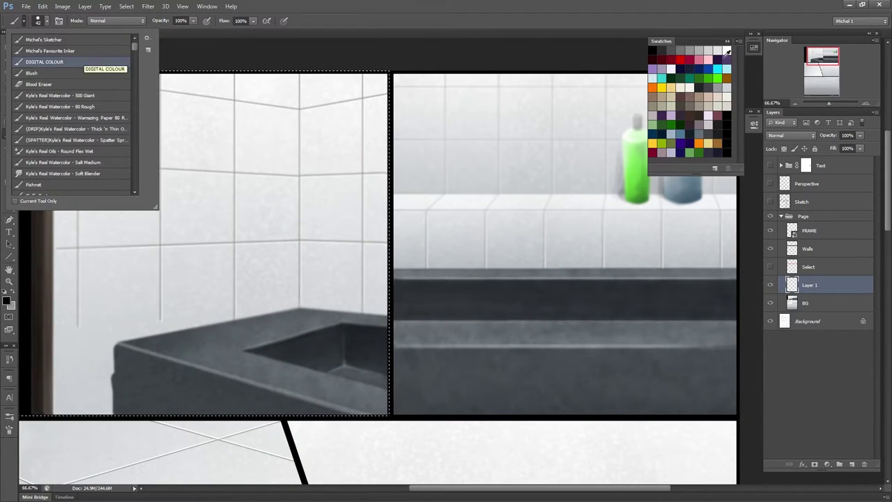
{"action": "left_click", "coordinate": [41, 56]}
{"action": "left_click_drag", "start_coordinate": [376, 78], "coordinate": [383, 301]}
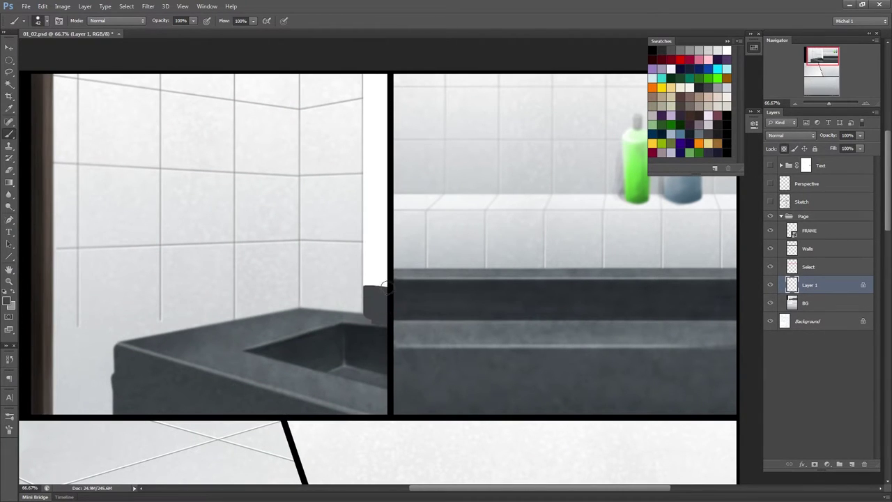
{"action": "right_click", "coordinate": [340, 190]}
{"action": "right_click", "coordinate": [384, 171]}
{"action": "key", "text": "Return"}
{"action": "key", "text": "shift+4"}
{"action": "key", "text": "shift+9"}
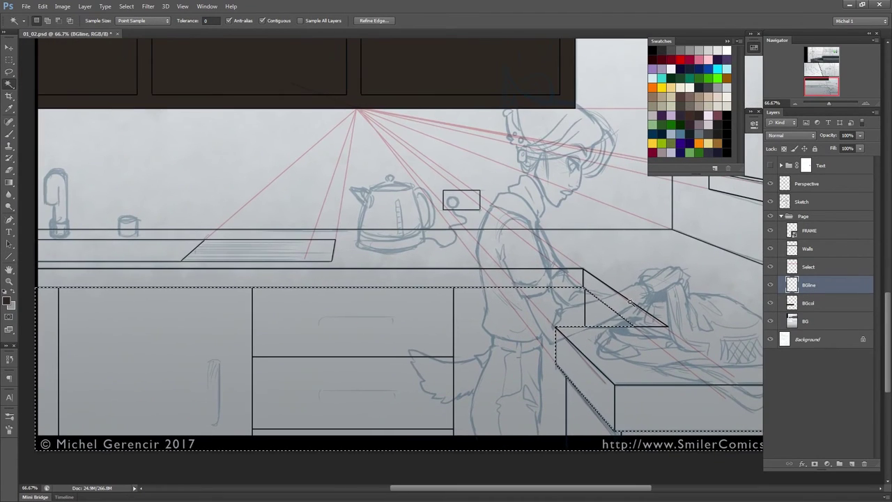
Colour the kitchen cabinets and counter on the BGcol layer and texture the counter with the Kyle's Real Watercolor - Salt Medium brush.
{"action": "left_click", "coordinate": [809, 302]}
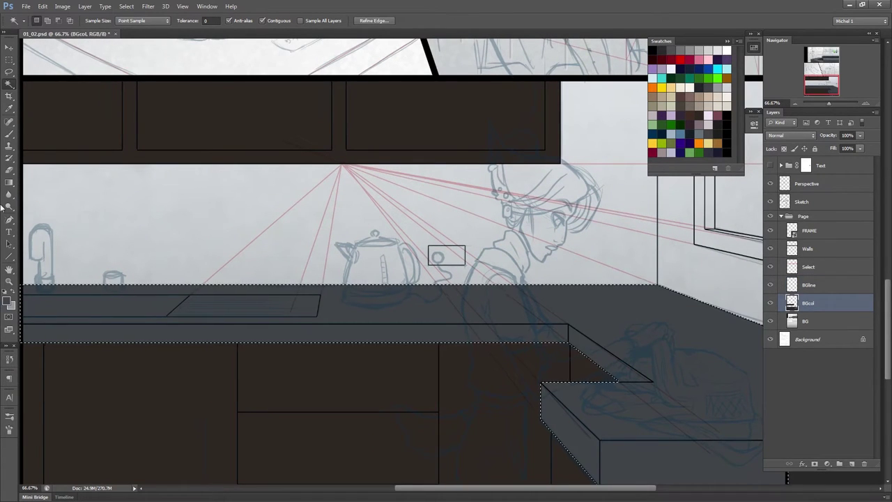
{"action": "left_click", "coordinate": [14, 20]}
{"action": "left_click", "coordinate": [63, 160]}
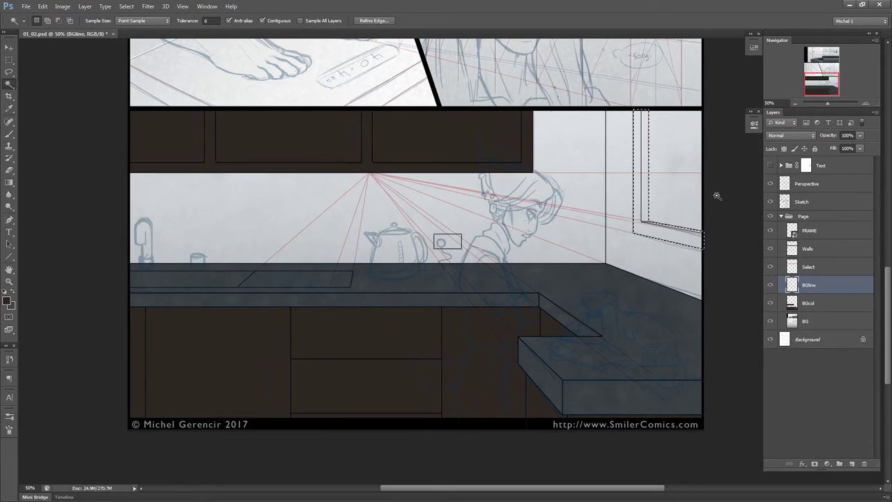
Fill the selected window glass area in the kitchen panel with black on the BG layer.
{"action": "key", "text": "ctrl+plus"}
{"action": "key", "text": "alt+bracketleft"}
{"action": "key", "text": "alt+bracketleft"}
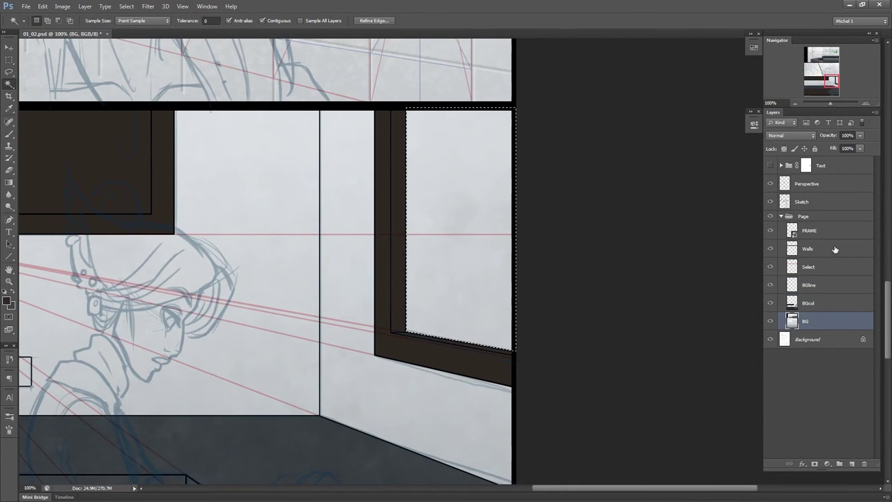
{"action": "key", "text": "g"}
{"action": "right_click", "coordinate": [272, 207]}
{"action": "left_click", "coordinate": [755, 47]}
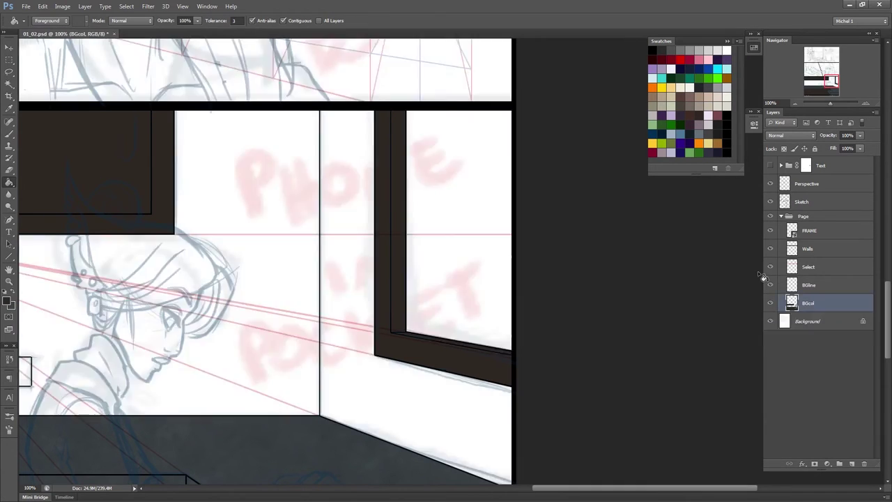
{"action": "key", "text": "alt+BackSpace"}
Try to paint the sky in the window with the Kyle's Real Oils - Round Flex Wet brush.
{"action": "key", "text": "b"}
{"action": "left_click", "coordinate": [14, 21]}
{"action": "left_click", "coordinate": [70, 152]}
{"action": "left_click_drag", "start_coordinate": [415, 237], "coordinate": [504, 128]}
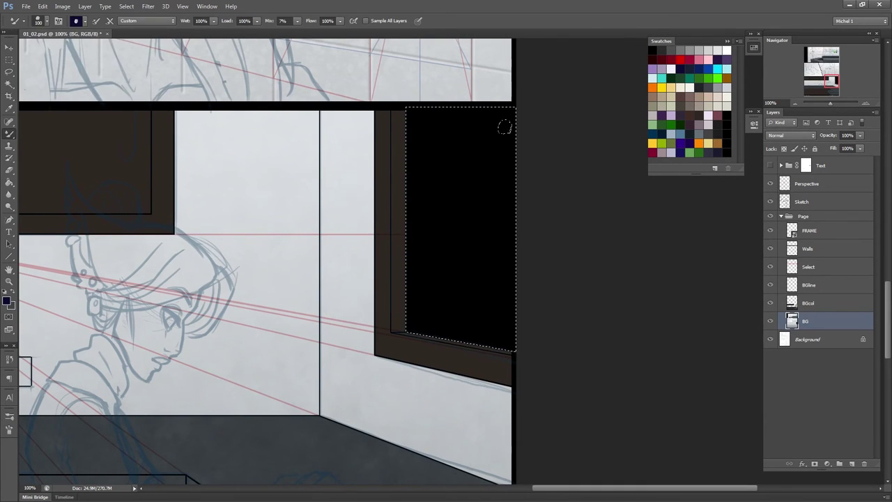
Paint a deep navy night sky in the window on a new layer with the Kyle's Real Watercolor - 80 Rough brush.
{"action": "key", "text": "ctrl+shift+alt+n"}
{"action": "left_click", "coordinate": [14, 20]}
{"action": "left_click", "coordinate": [70, 105]}
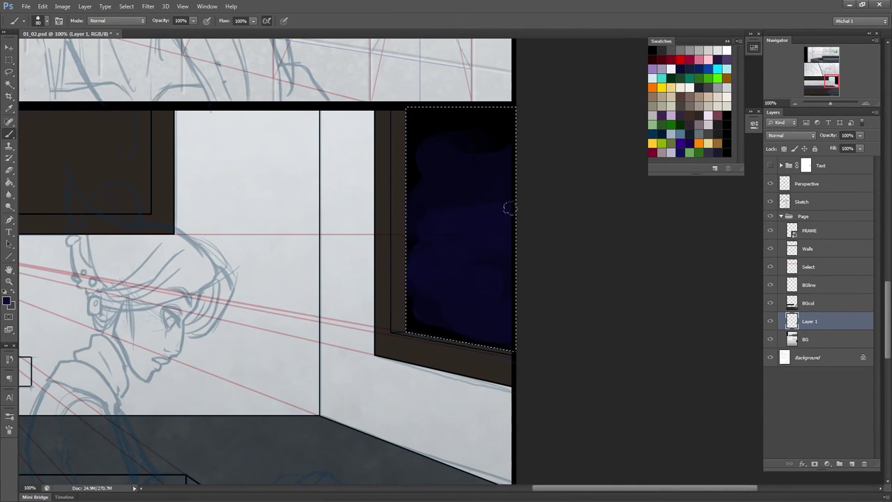
Paint a crimson glow across the lower half of the window sky and blend it into the navy.
{"action": "left_click", "coordinate": [654, 151]}
{"action": "mouse_move", "coordinate": [436, 244]}
{"action": "left_mouse_down"}
{"action": "mouse_move", "coordinate": [508, 325]}
{"action": "mouse_move", "coordinate": [419, 313]}
{"action": "left_mouse_up"}
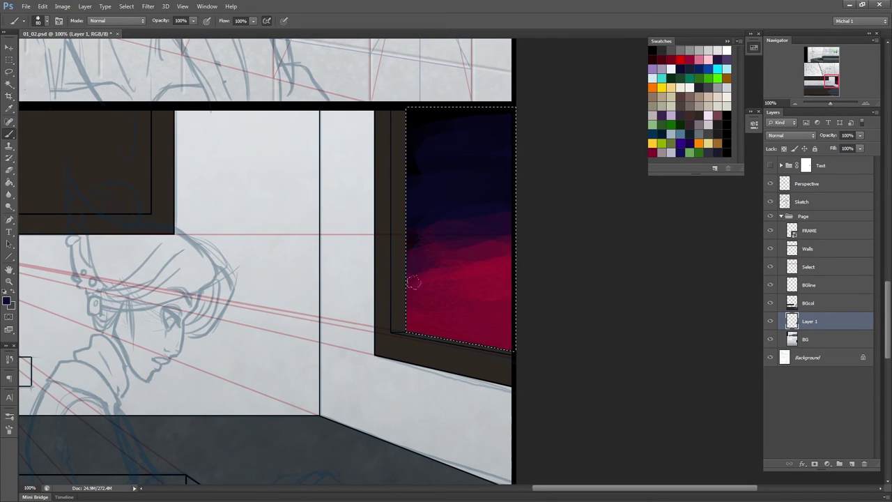
{"action": "left_click_drag", "start_coordinate": [446, 261], "coordinate": [488, 292]}
Brighten the sky's horizon with light orange using the Kyle's Real Watercolor - 500 Giant brush in Overlay mode at a reduced size.
{"action": "left_click", "coordinate": [14, 20]}
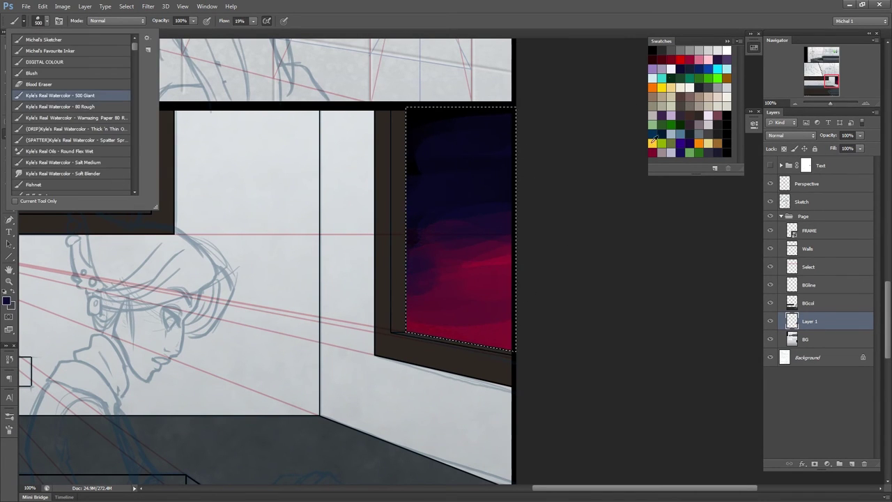
{"action": "left_click", "coordinate": [695, 82]}
{"action": "key", "text": "shift+alt+o"}
{"action": "right_click", "coordinate": [468, 279]}
{"action": "left_click", "coordinate": [477, 318]}
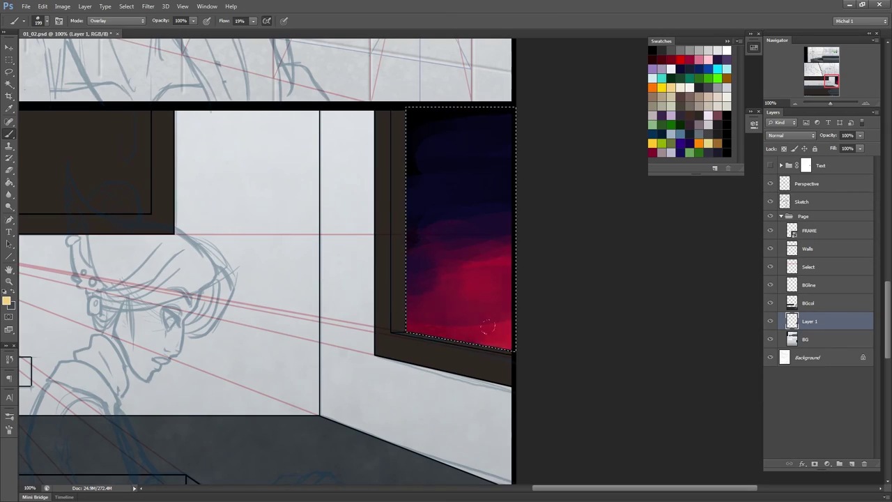